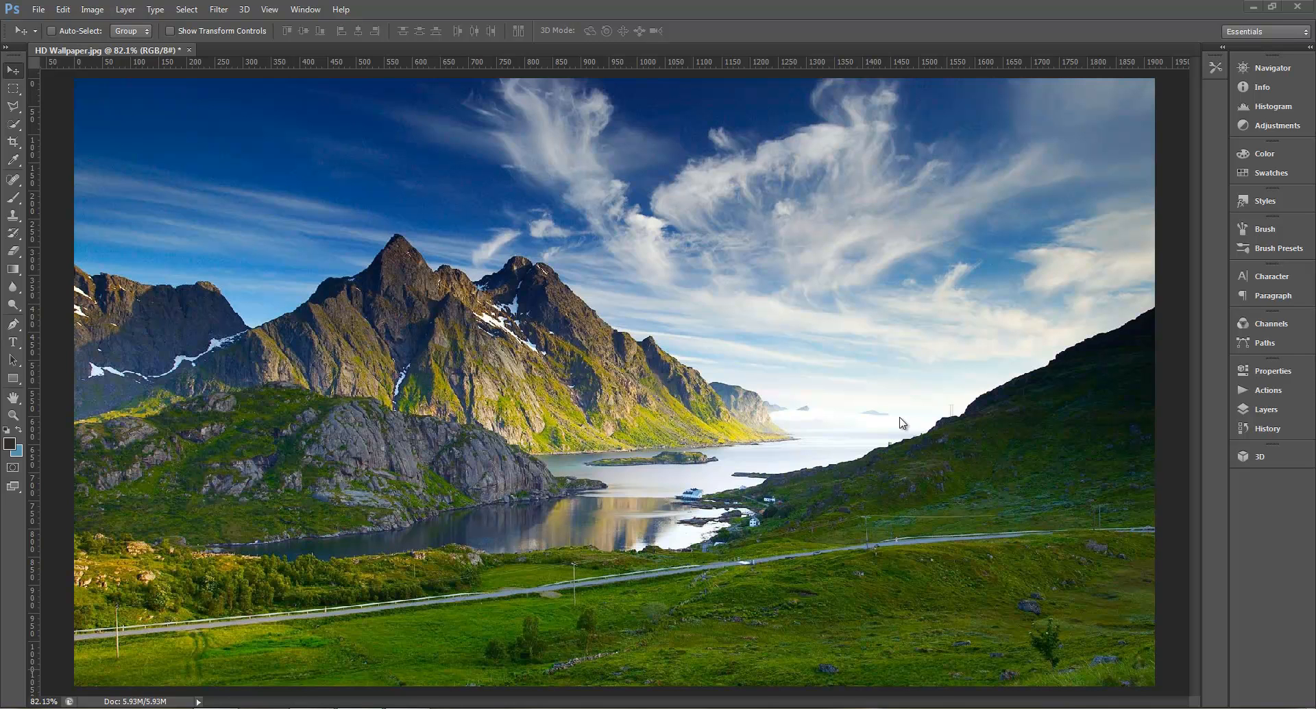
key(alt+Tab)
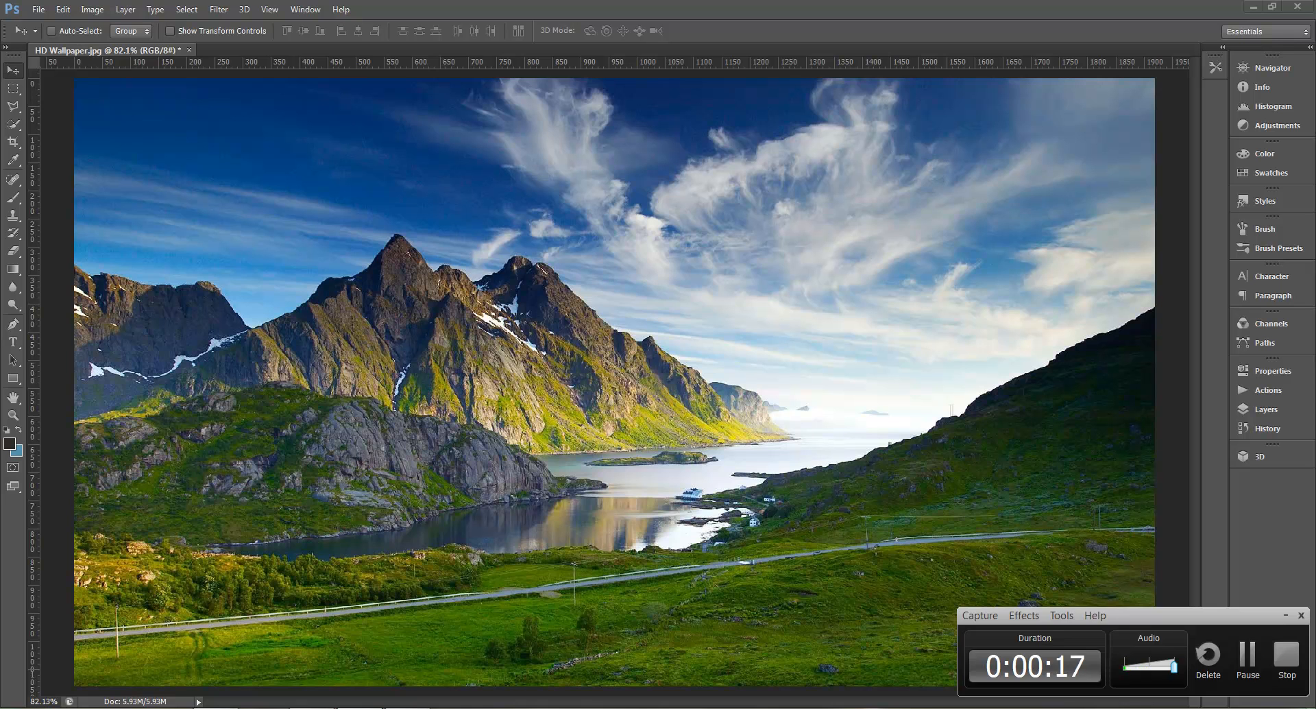
click(727, 707)
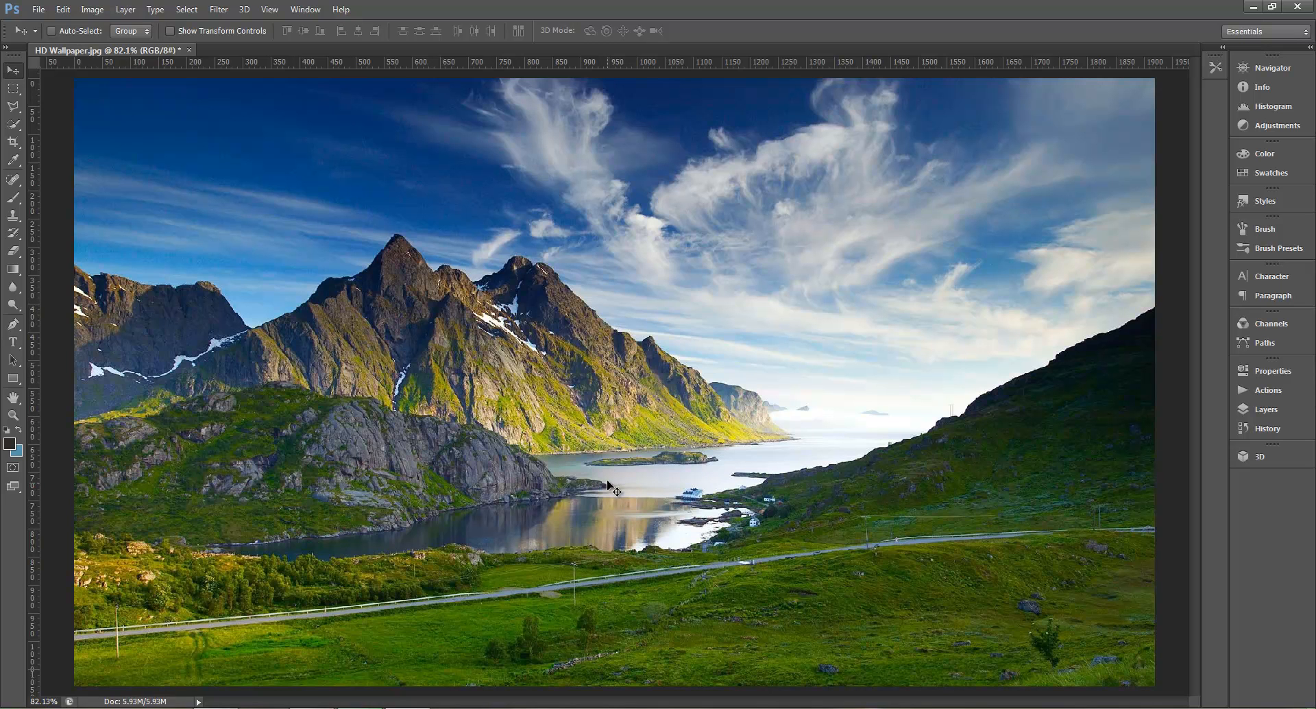
Step: Examine the wallpaper's pixel dimensions, document size and resolution in the Image Size settings, leaving them unchanged
key(ctrl+alt+i)
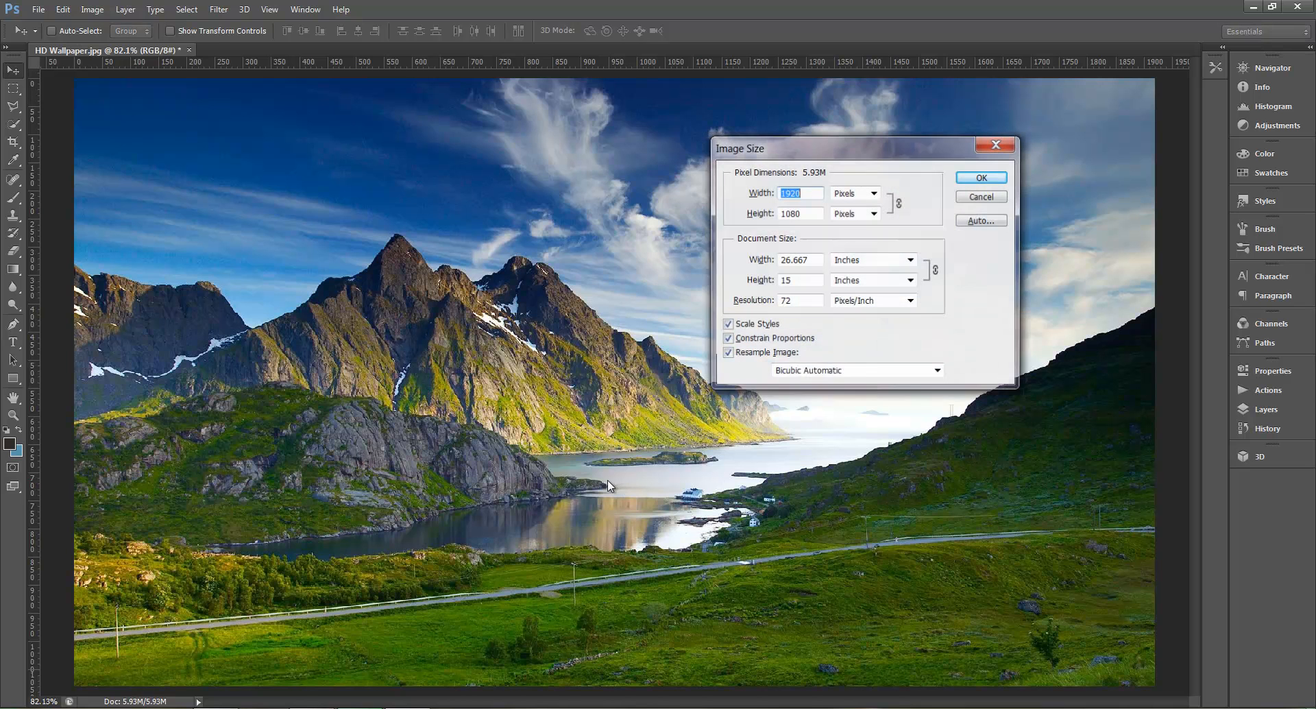
click(800, 281)
drag(782, 259, 817, 264)
click(811, 282)
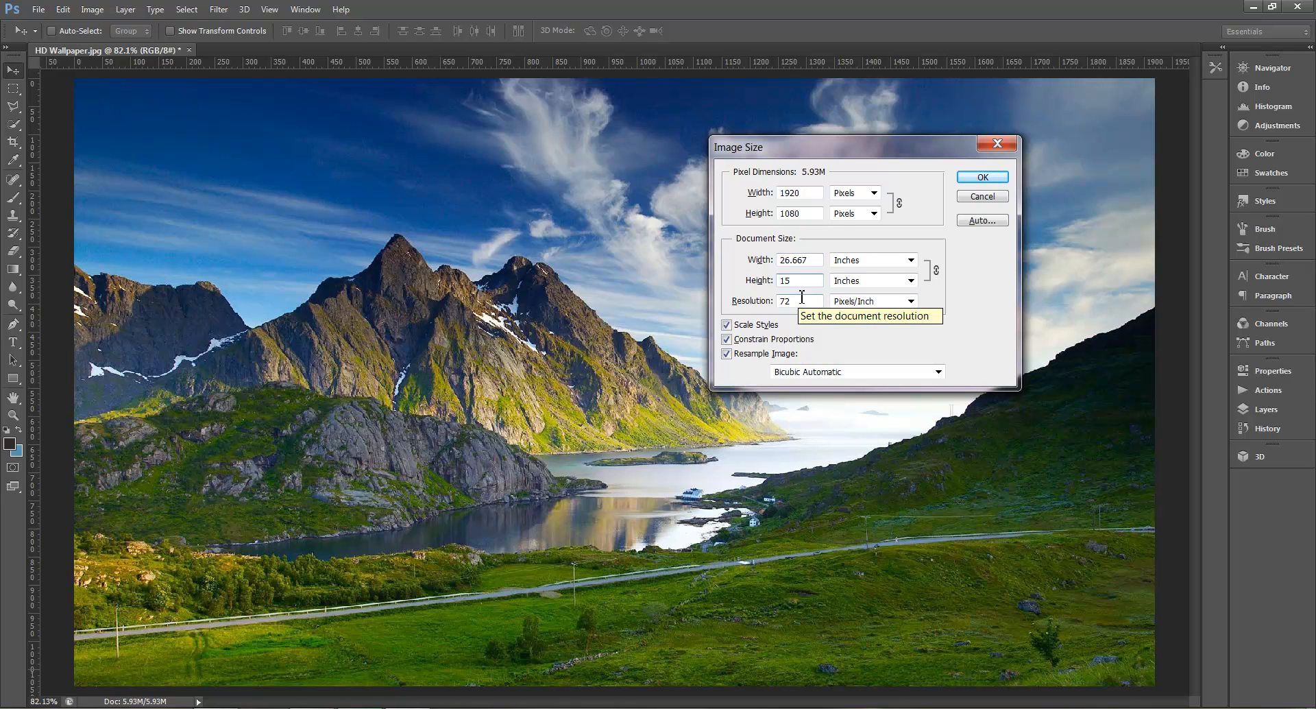
click(810, 194)
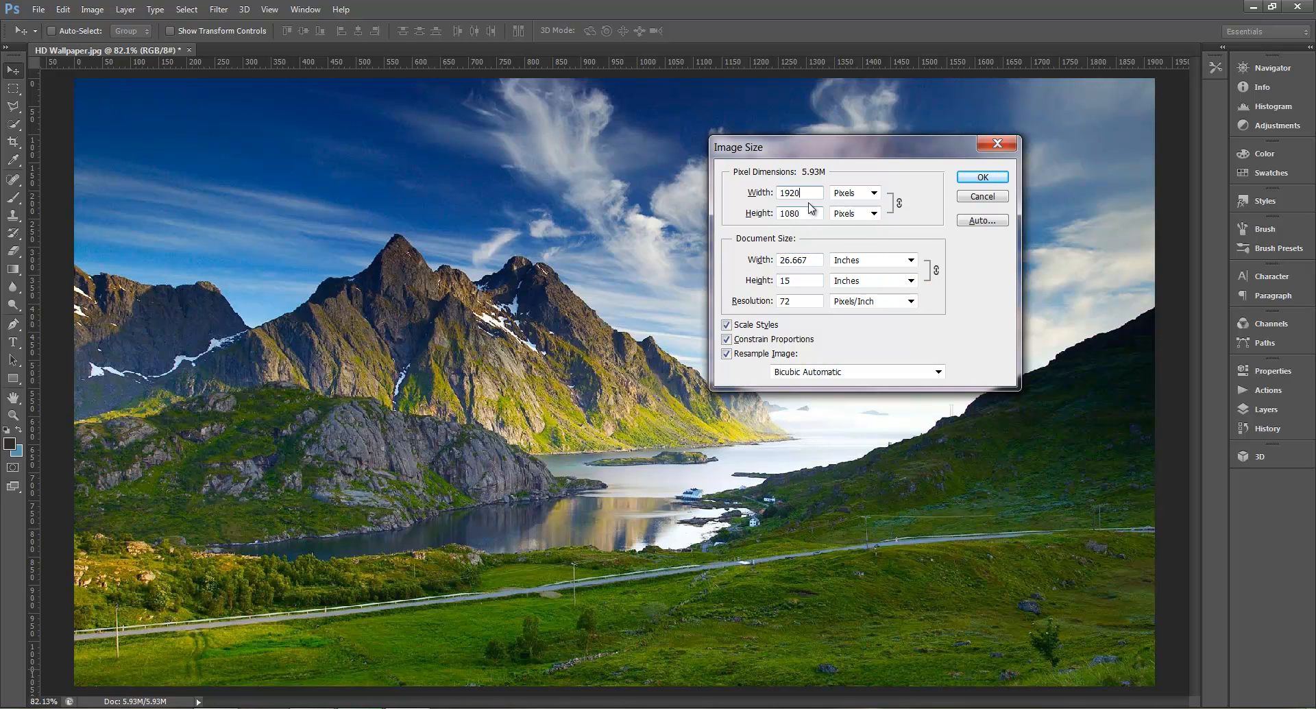
click(815, 214)
click(977, 198)
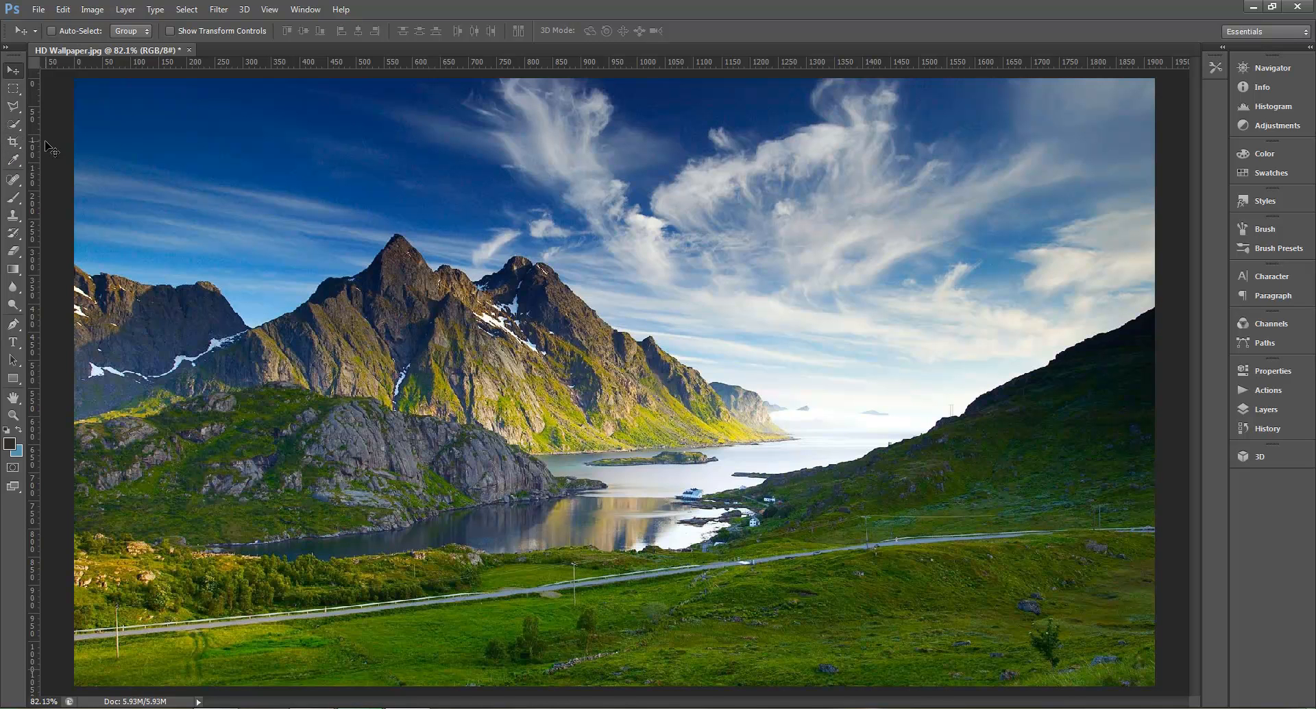
Step: Inspect the Crop tool's size and resolution settings, then leave the tool without cropping
key(c)
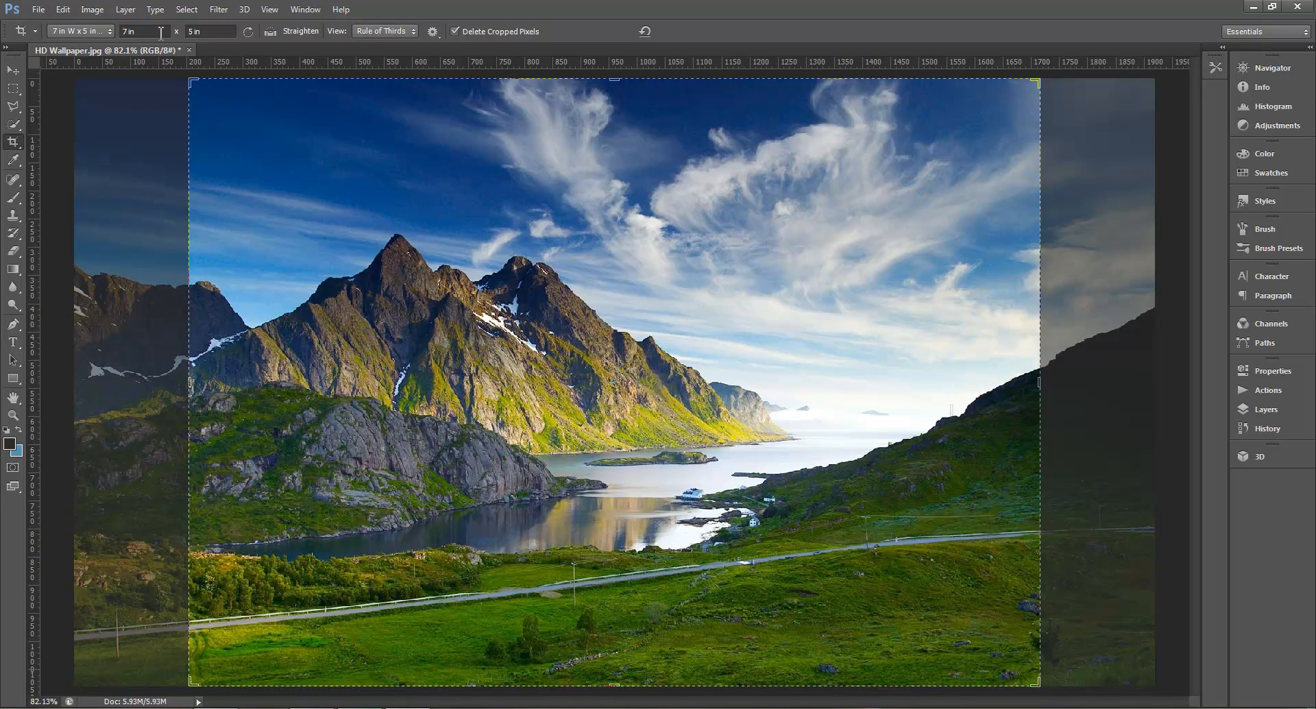
click(229, 32)
click(110, 31)
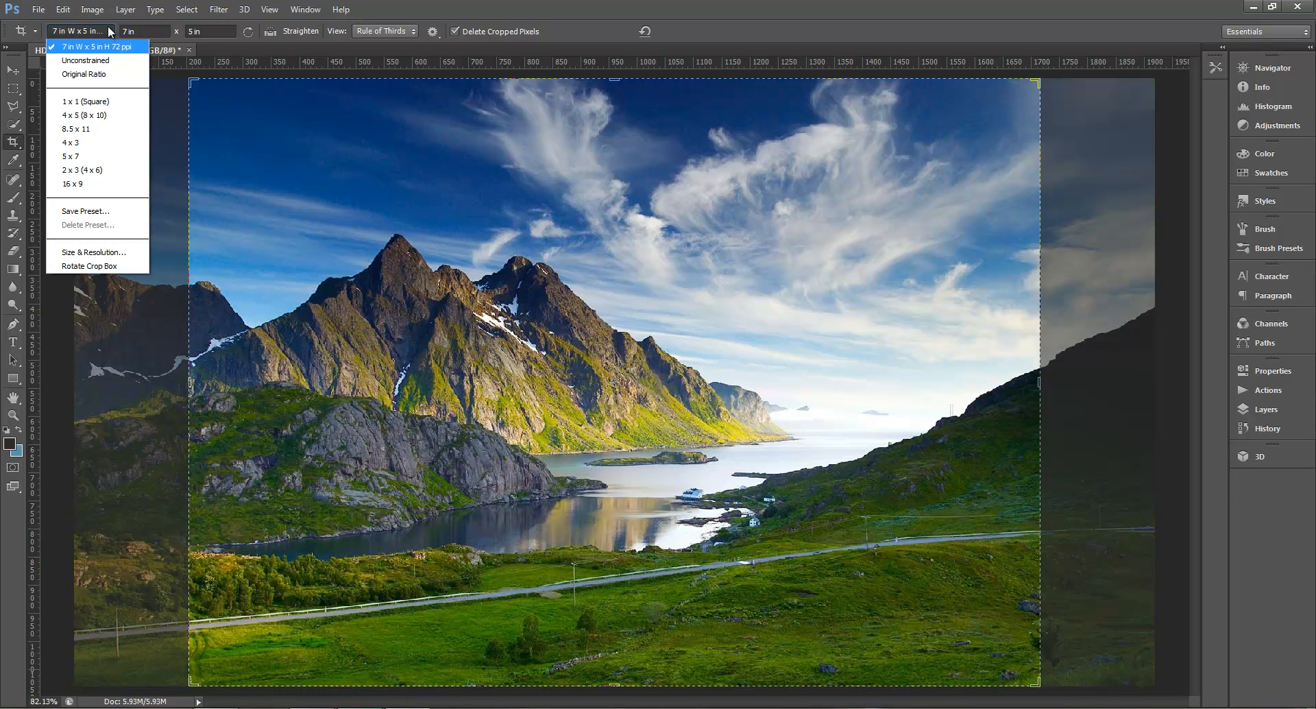
click(93, 253)
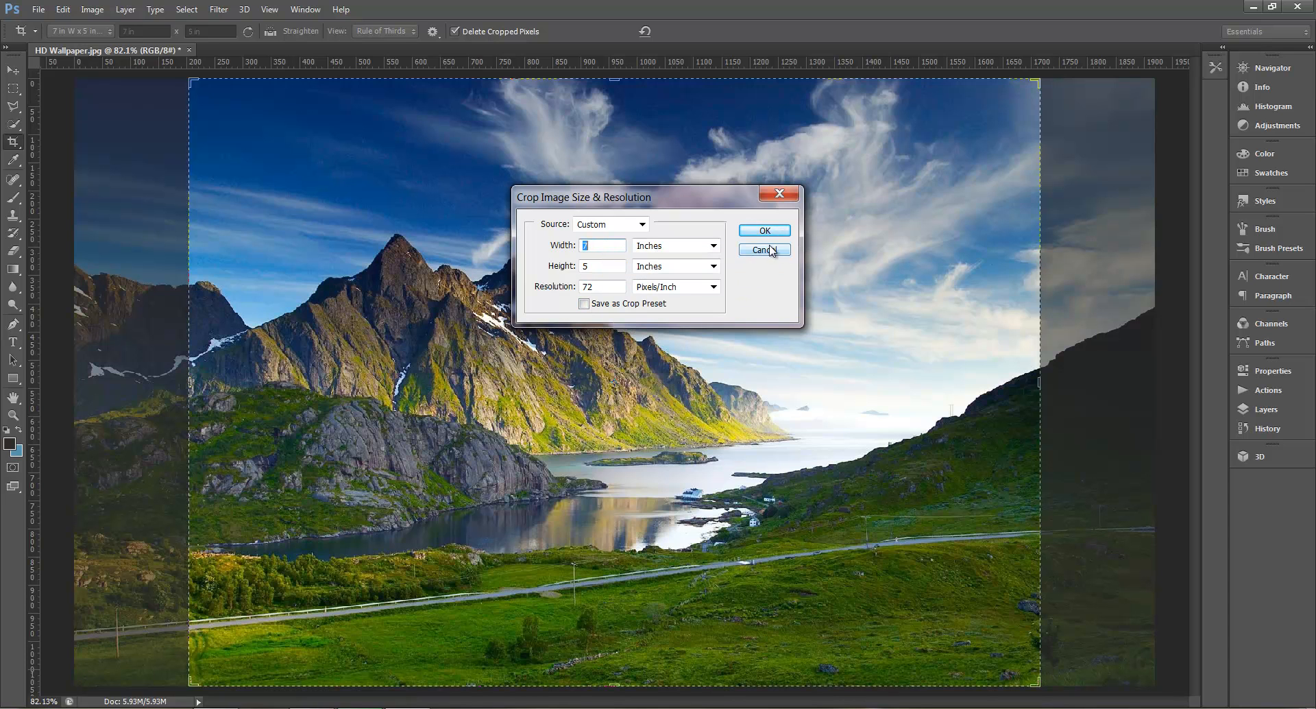
key(Return)
key(Escape)
key(v)
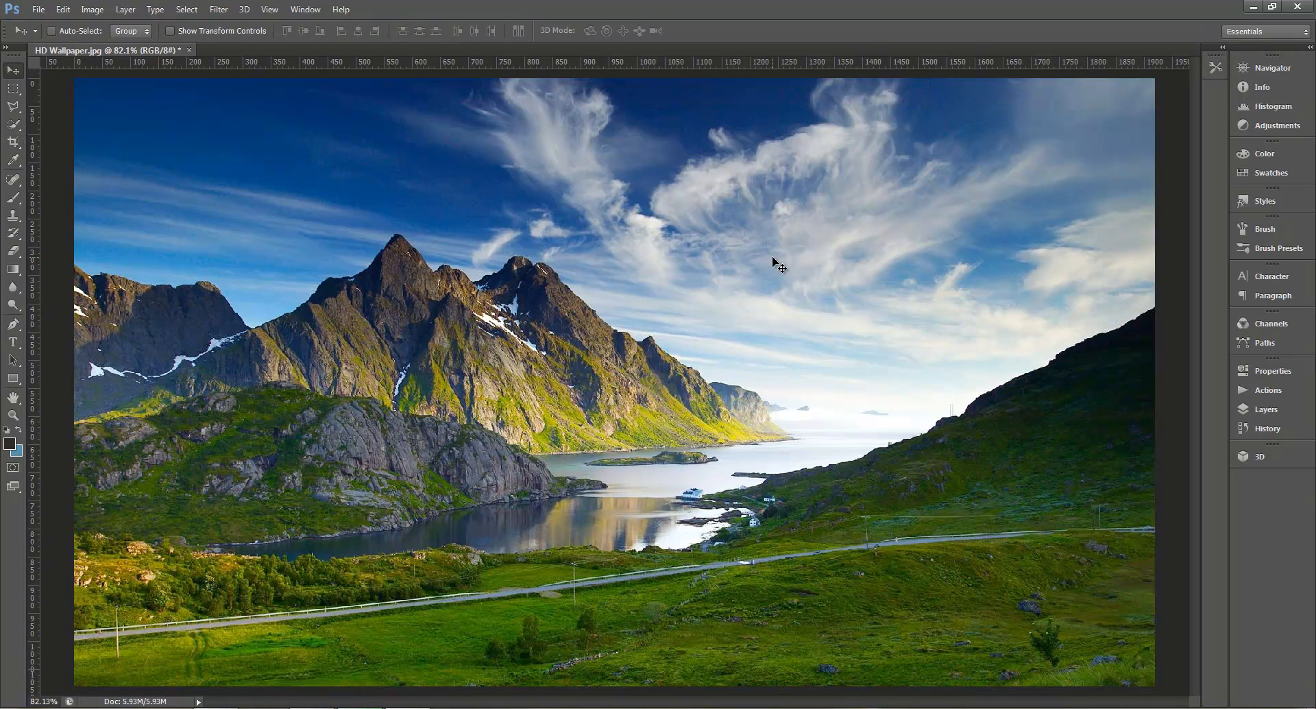
key(alt+i)
key(a)
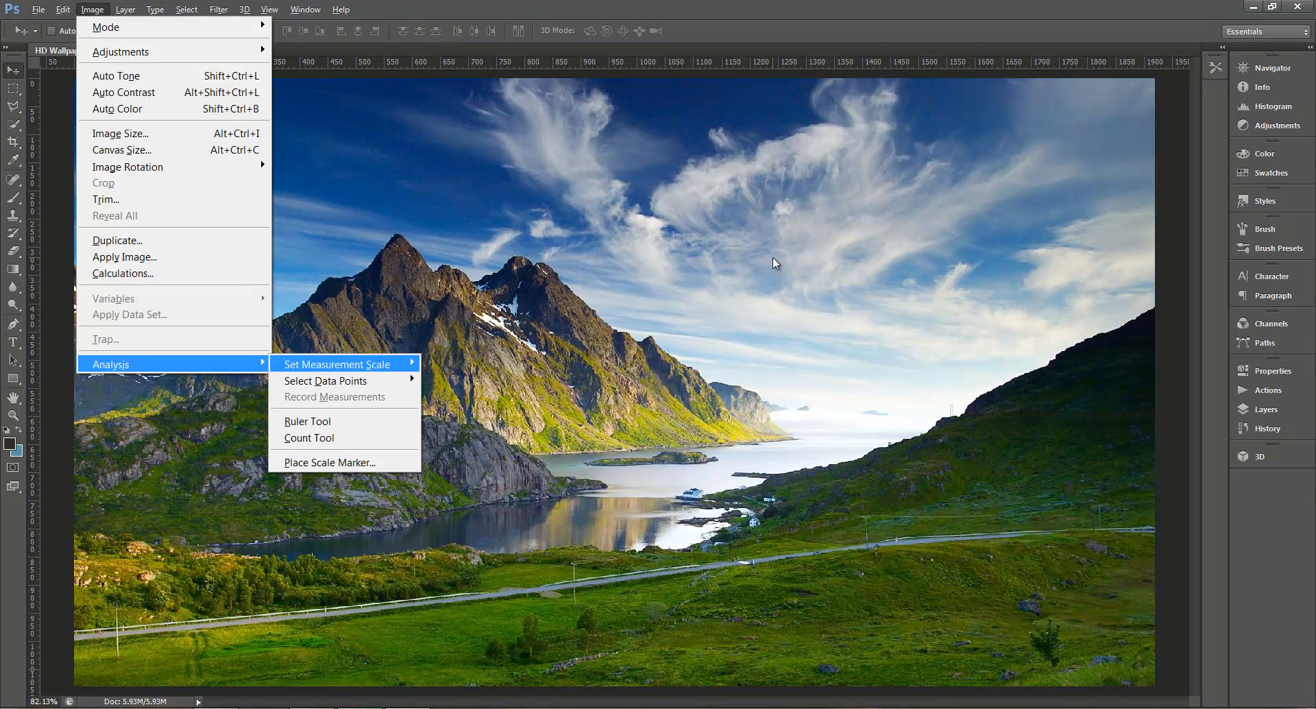
key(Escape)
key(Escape)
key(Escape)
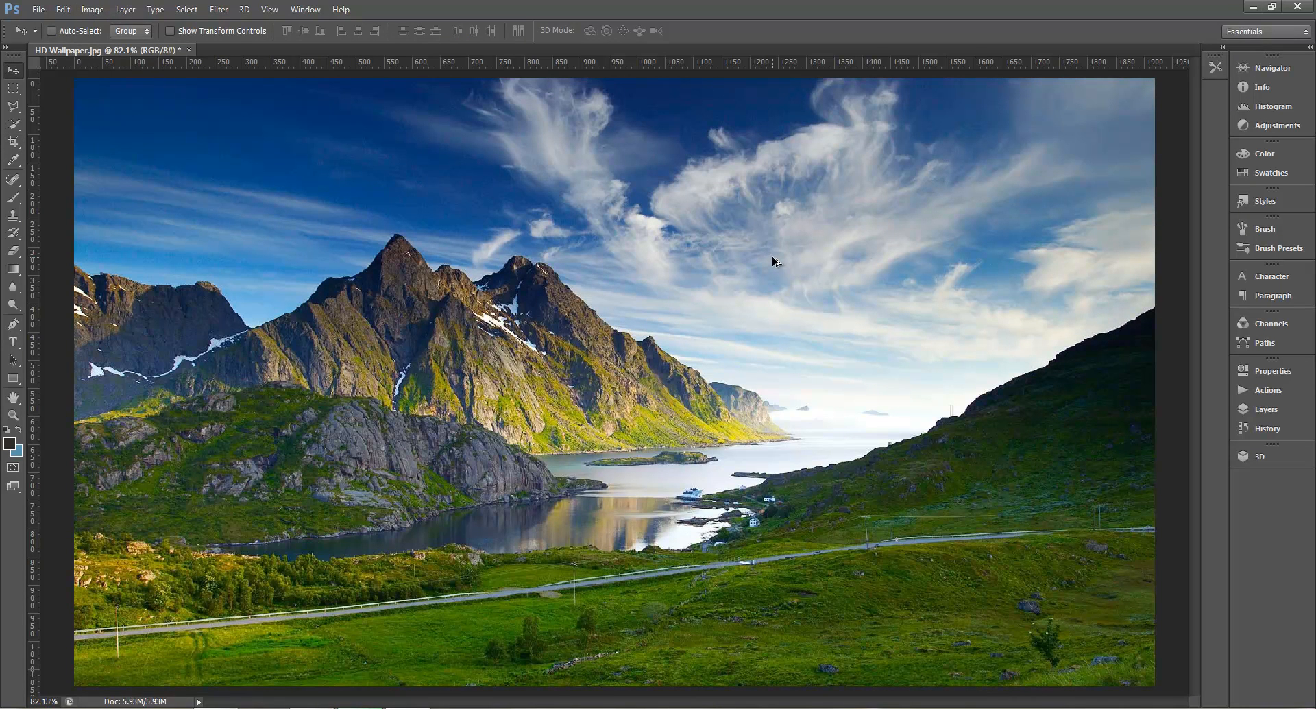
Step: Check the image's document width and height in inches in the Image Size settings without changing them
key(ctrl+alt+i)
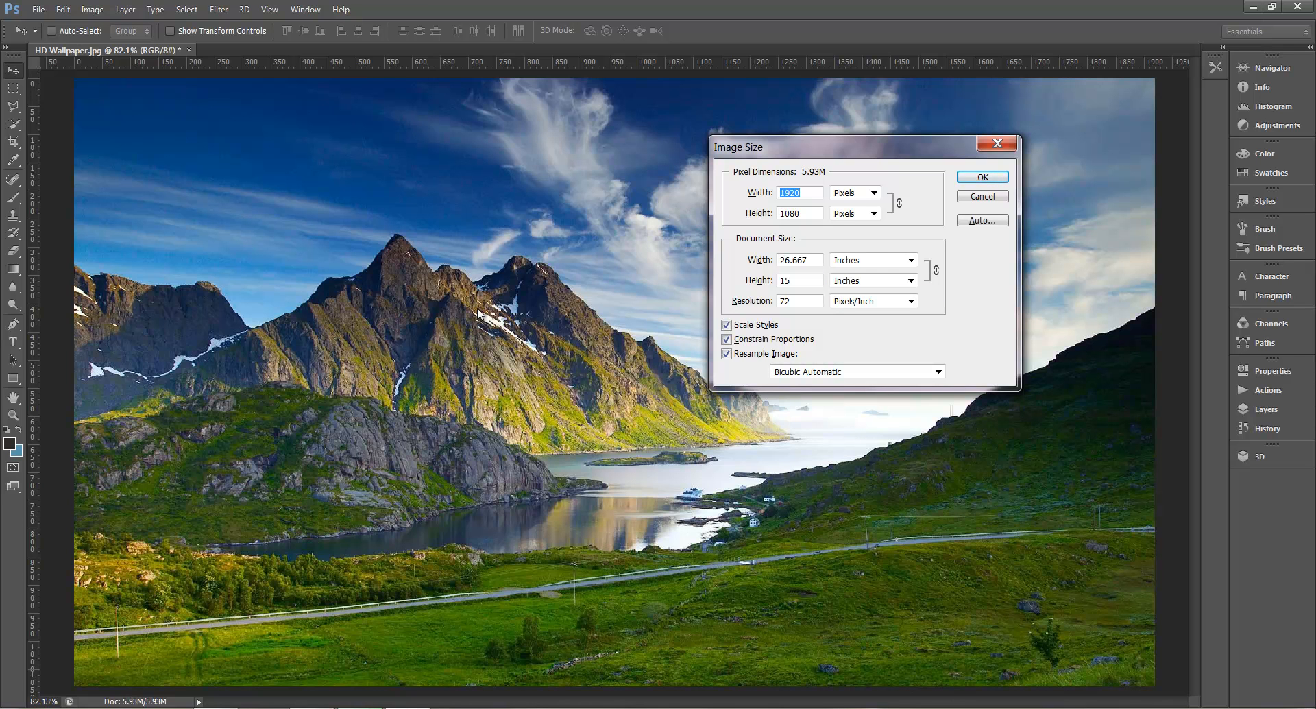
click(807, 281)
click(814, 261)
click(992, 198)
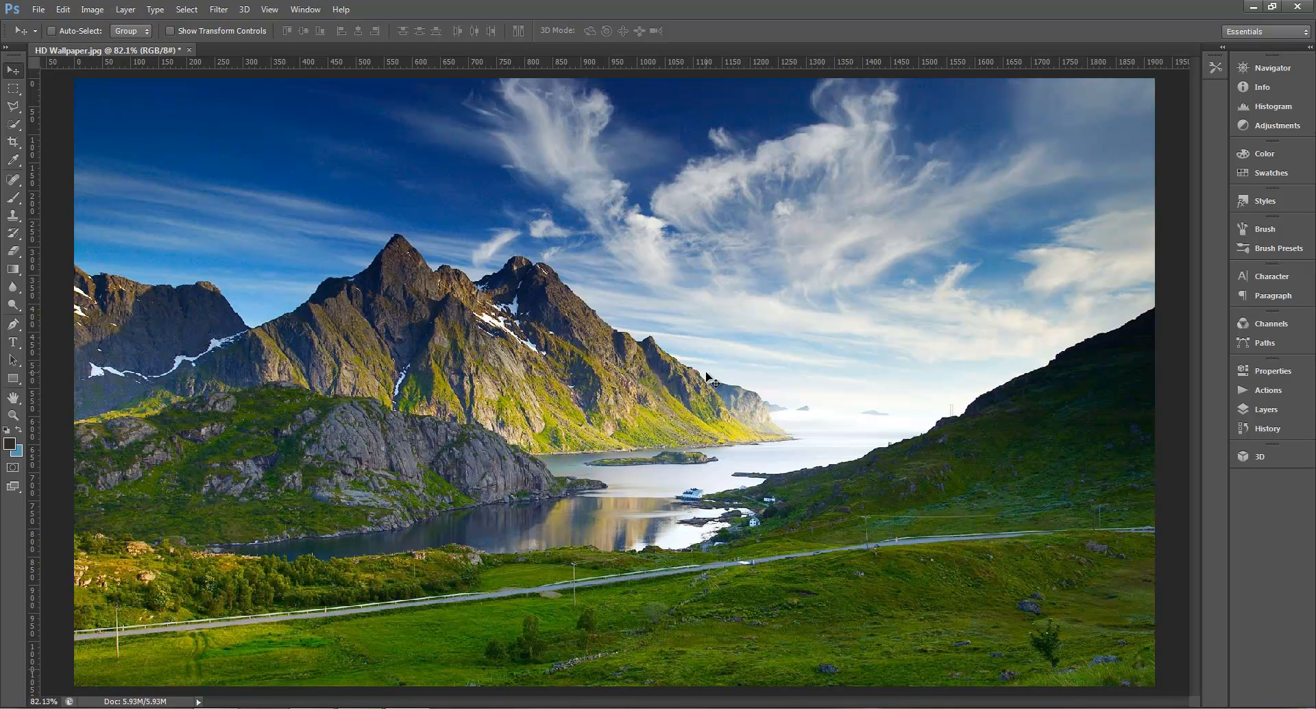
Step: Set the Crop tool's image size to 28 inches wide by 17 inches high
click(13, 141)
click(107, 31)
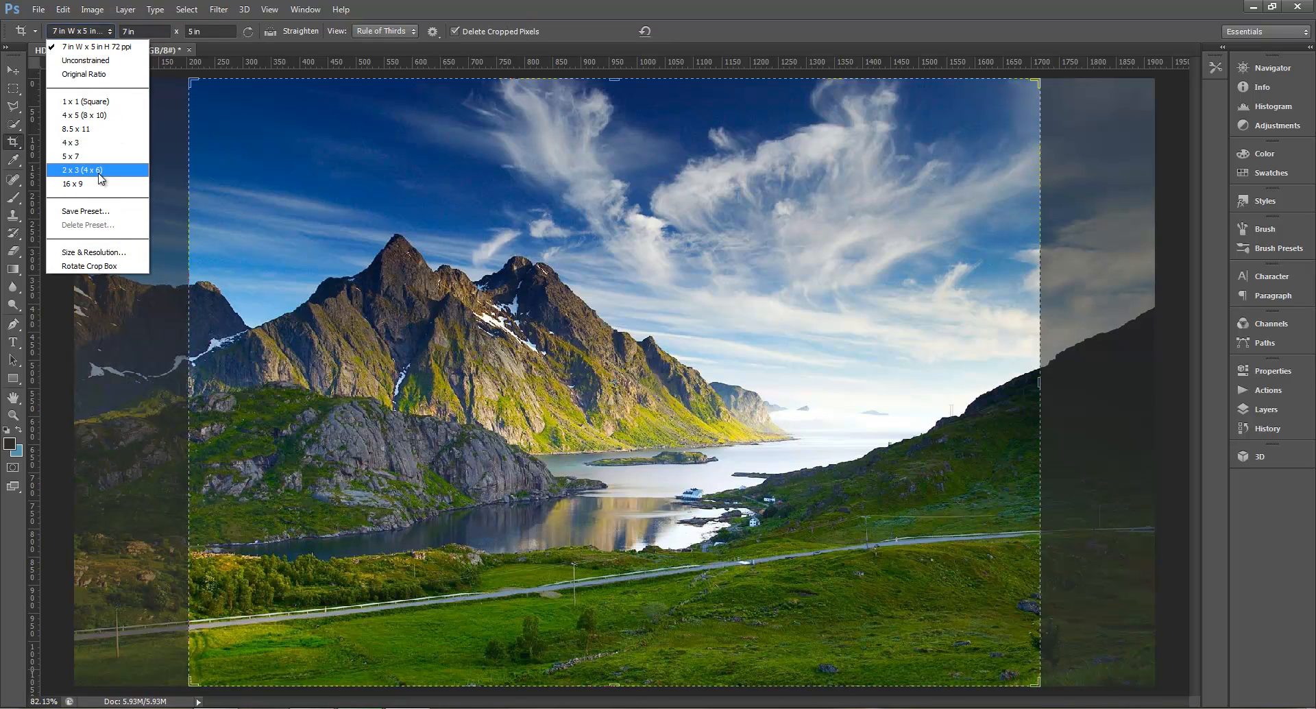
click(82, 261)
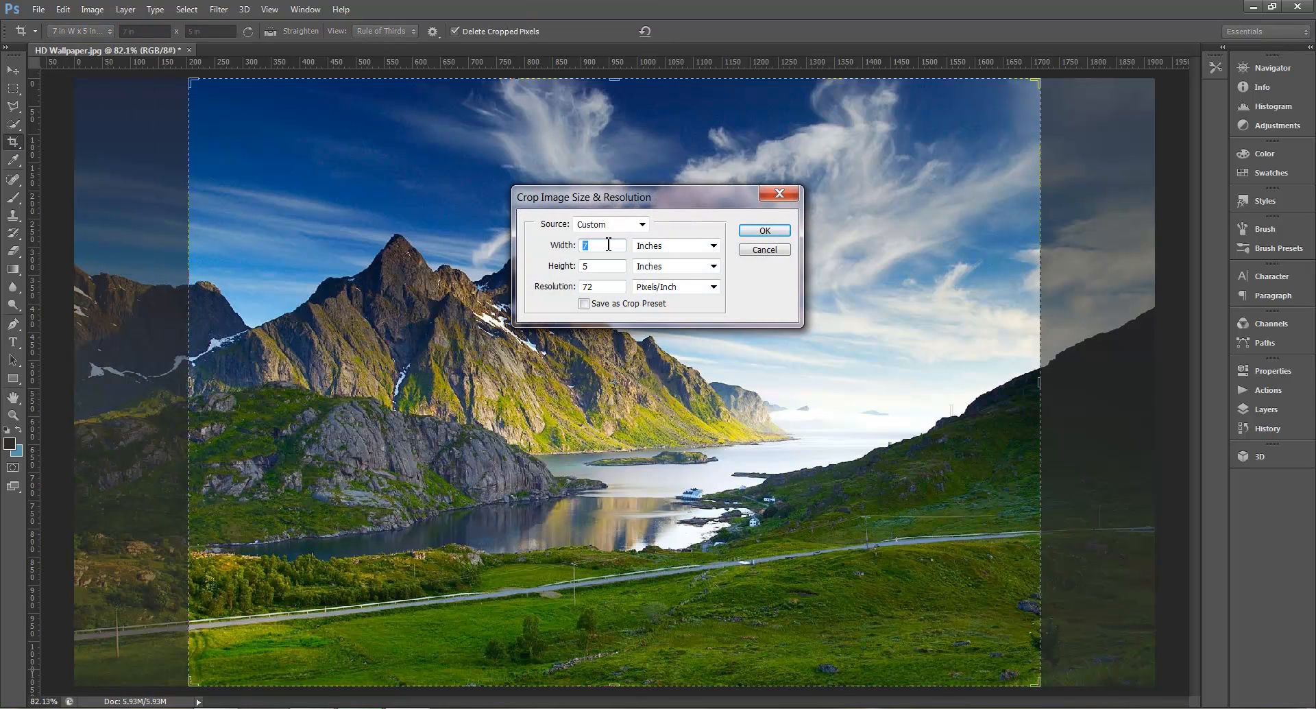
text(28)
click(600, 270)
drag(601, 269, 545, 267)
text(17)
click(758, 231)
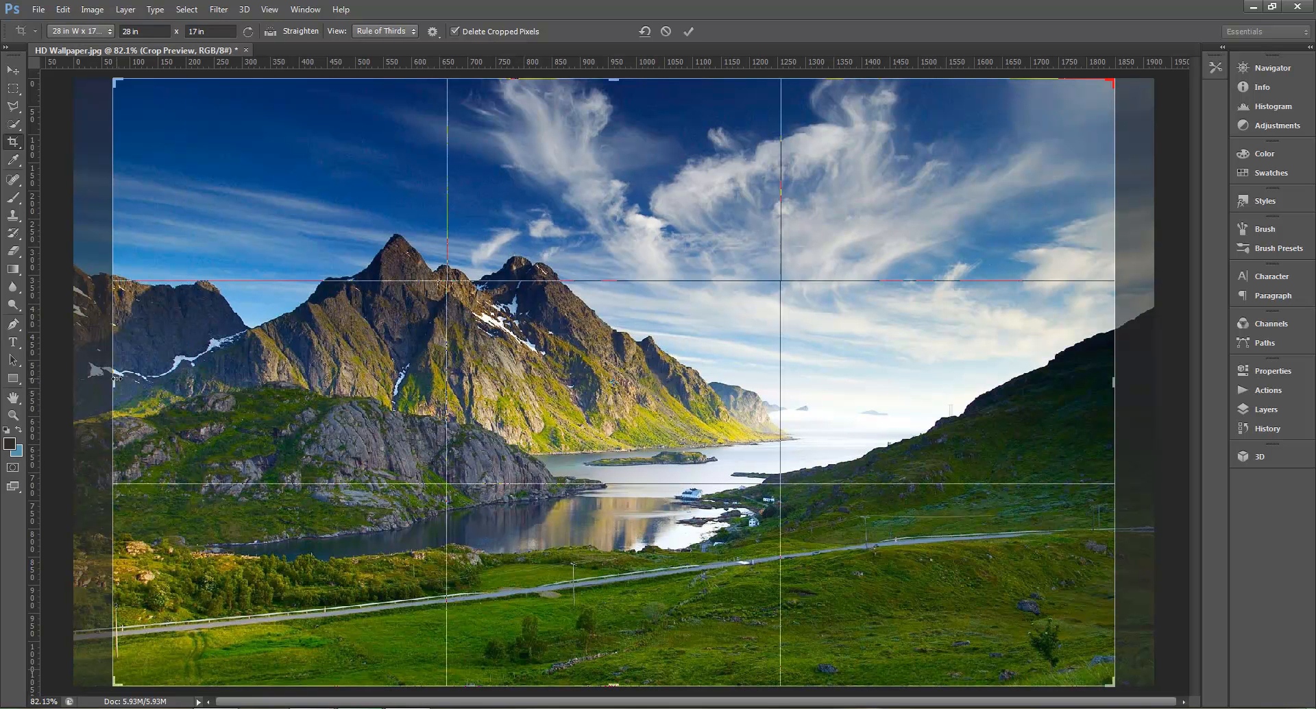
Step: Enlarge the crop frame to span the photo's full width, extending beyond its upper and lower edges, and apply the crop
drag(114, 380, 96, 379)
key(ctrl+minus)
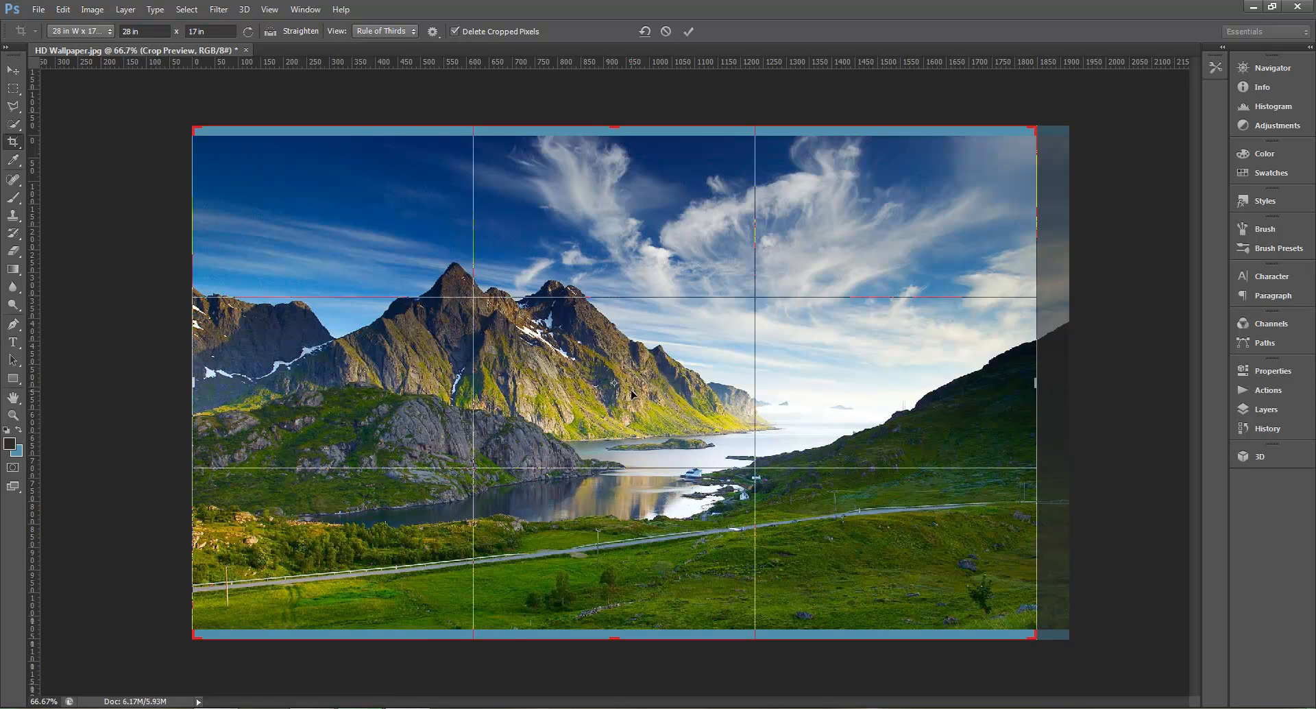
drag(590, 392, 665, 392)
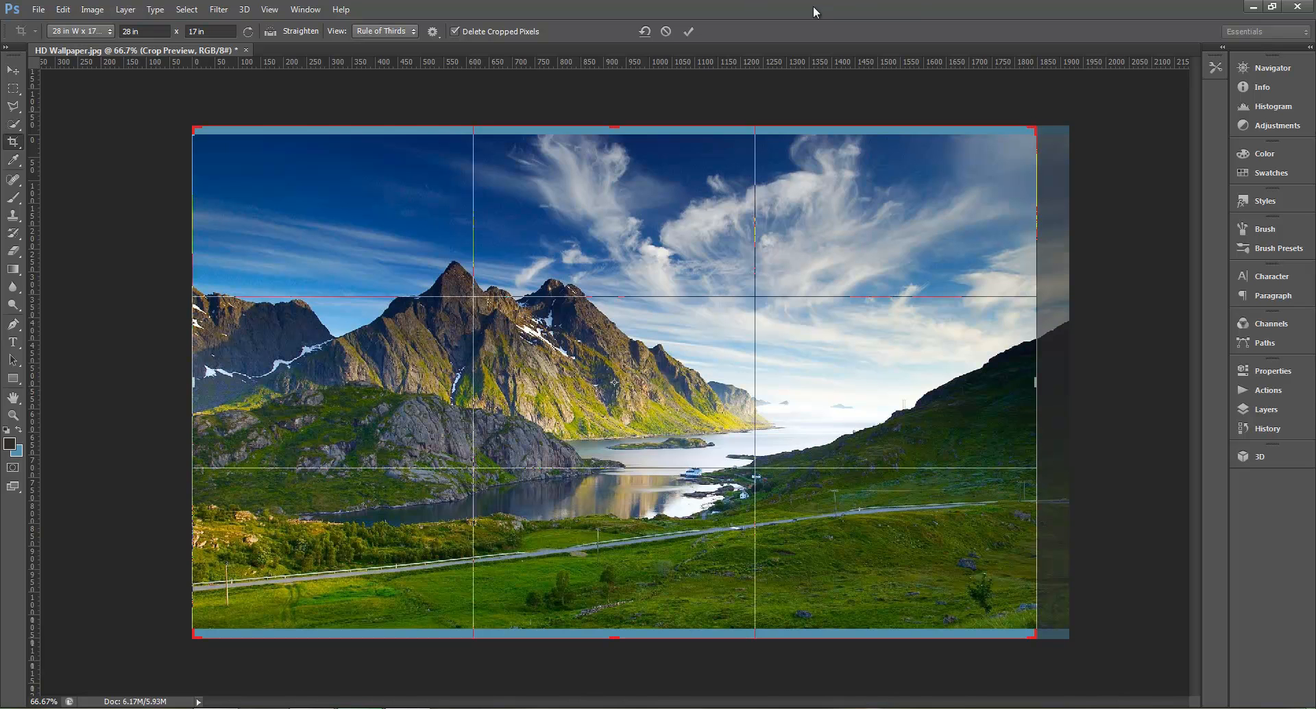
click(689, 31)
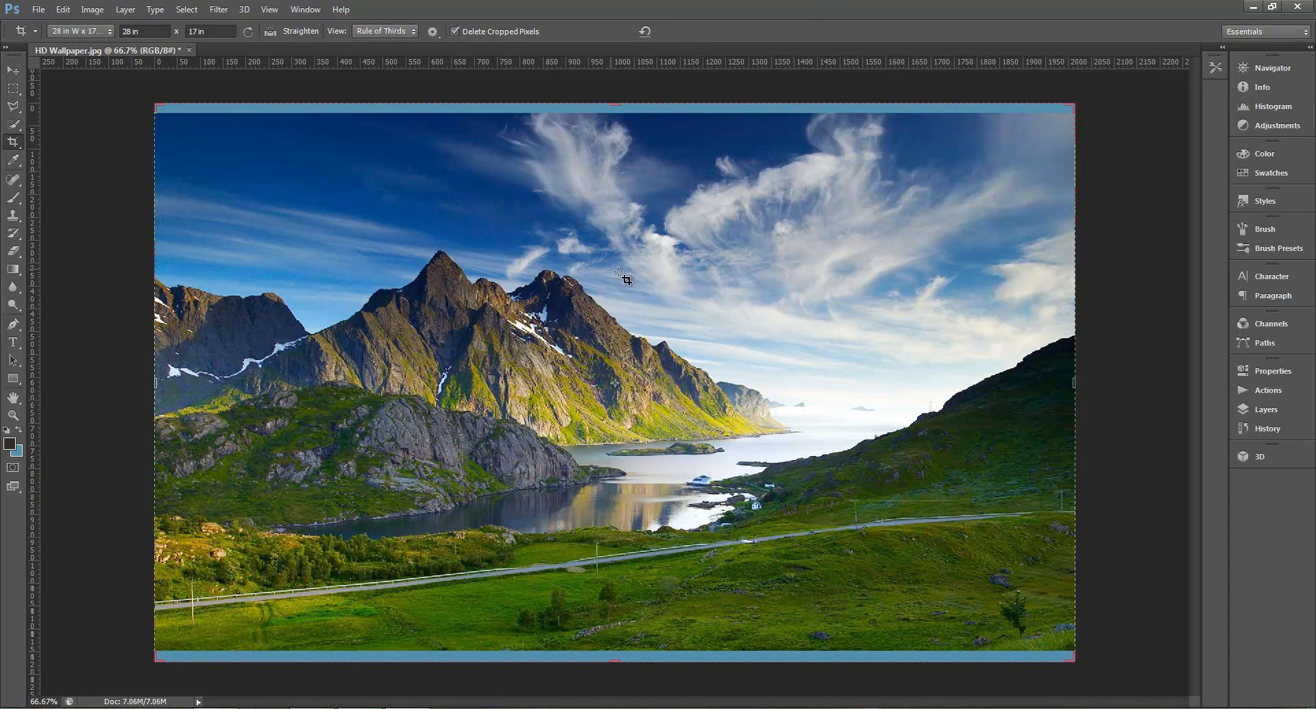
key(ctrl+0)
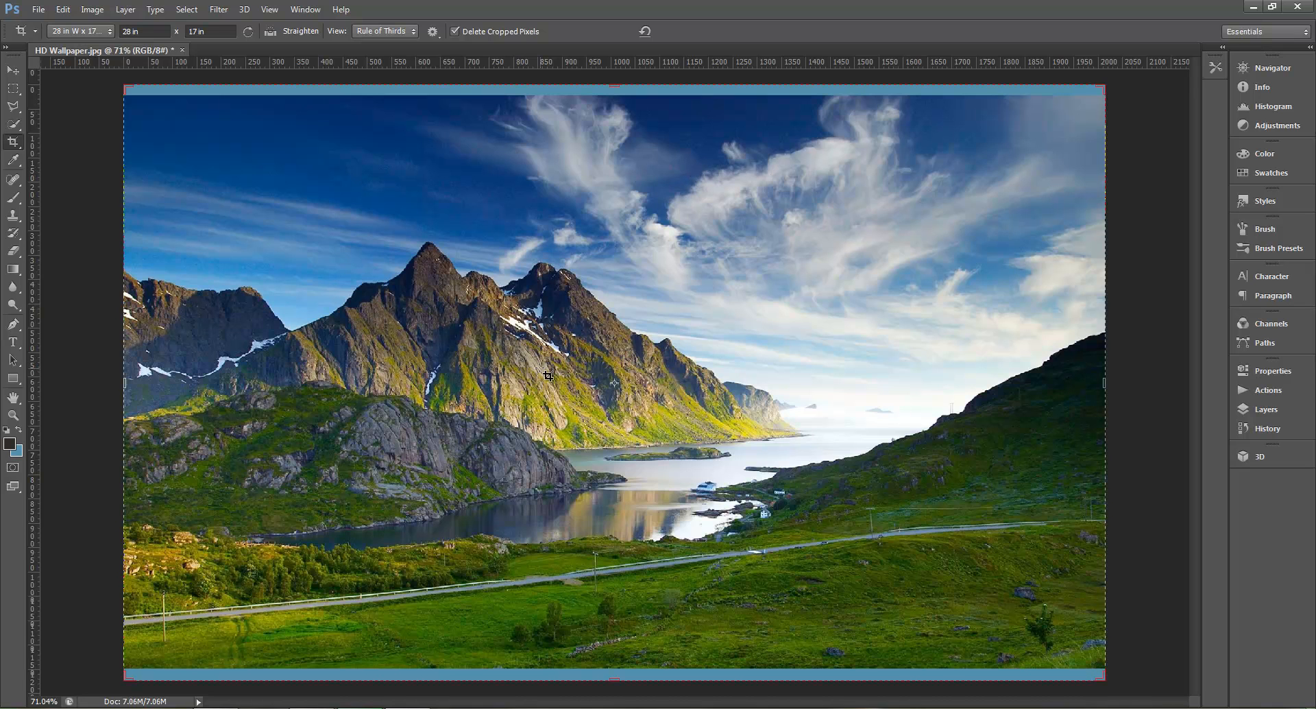
key(v)
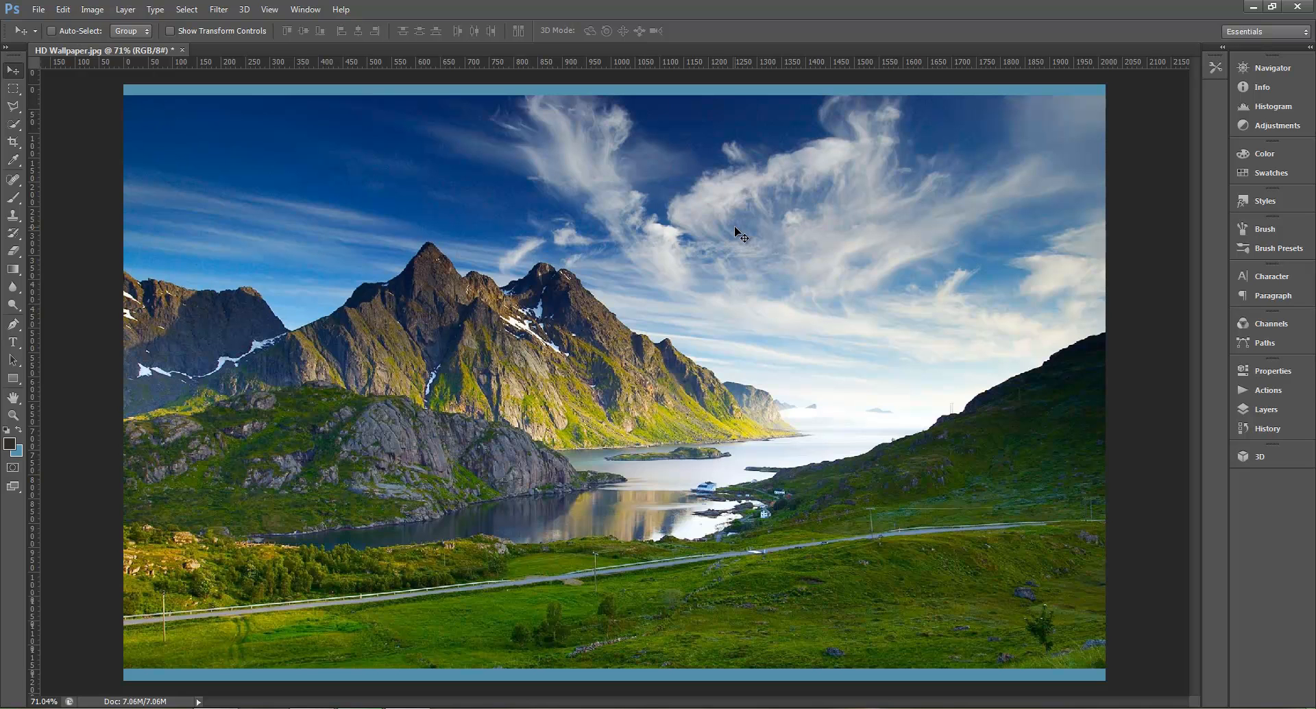
Step: Undo the 28 × 17 inch crop and check the image's dimensions in the Image Size settings
key(alt)
key(ctrl+alt+z)
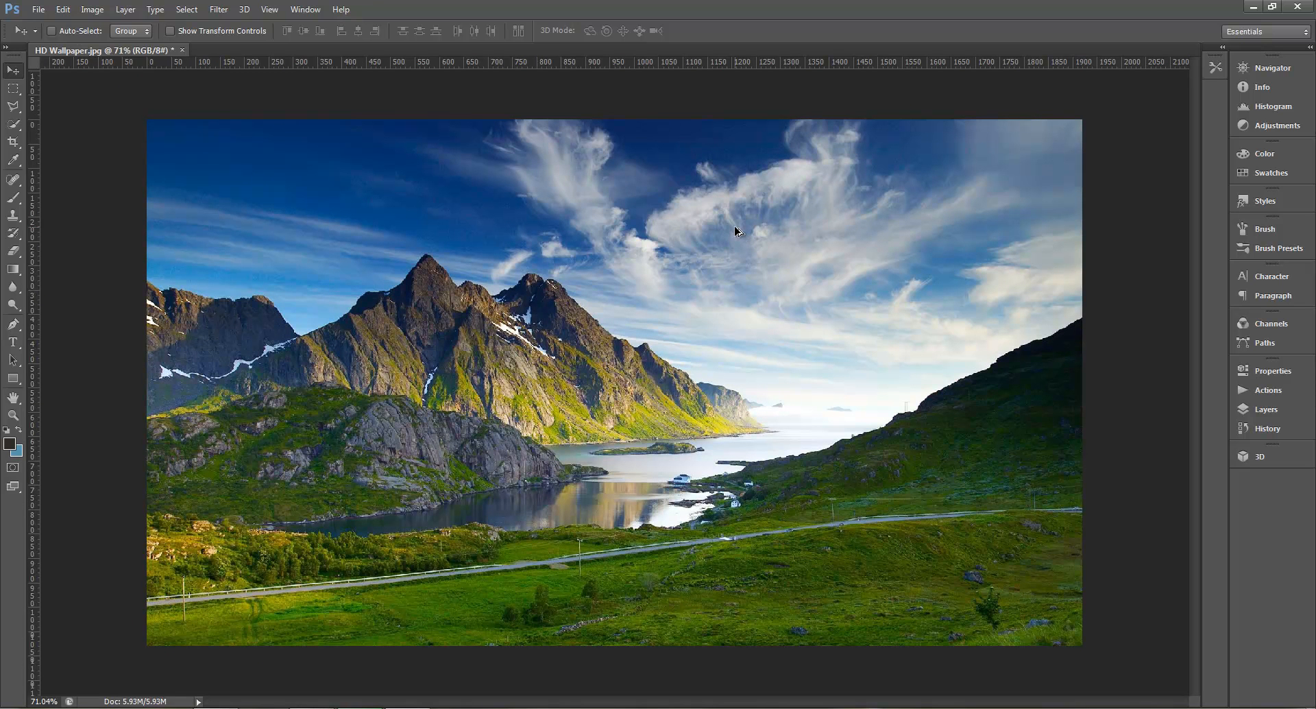
key(ctrl+alt+i)
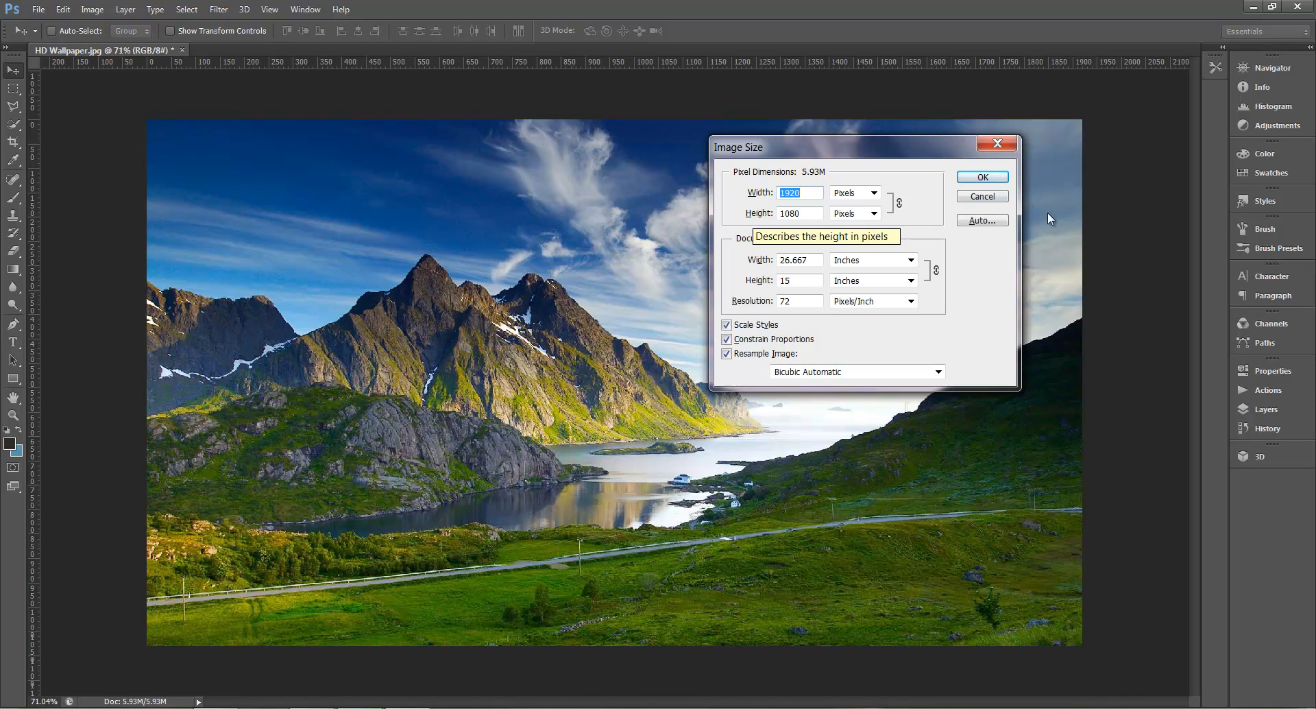
click(983, 196)
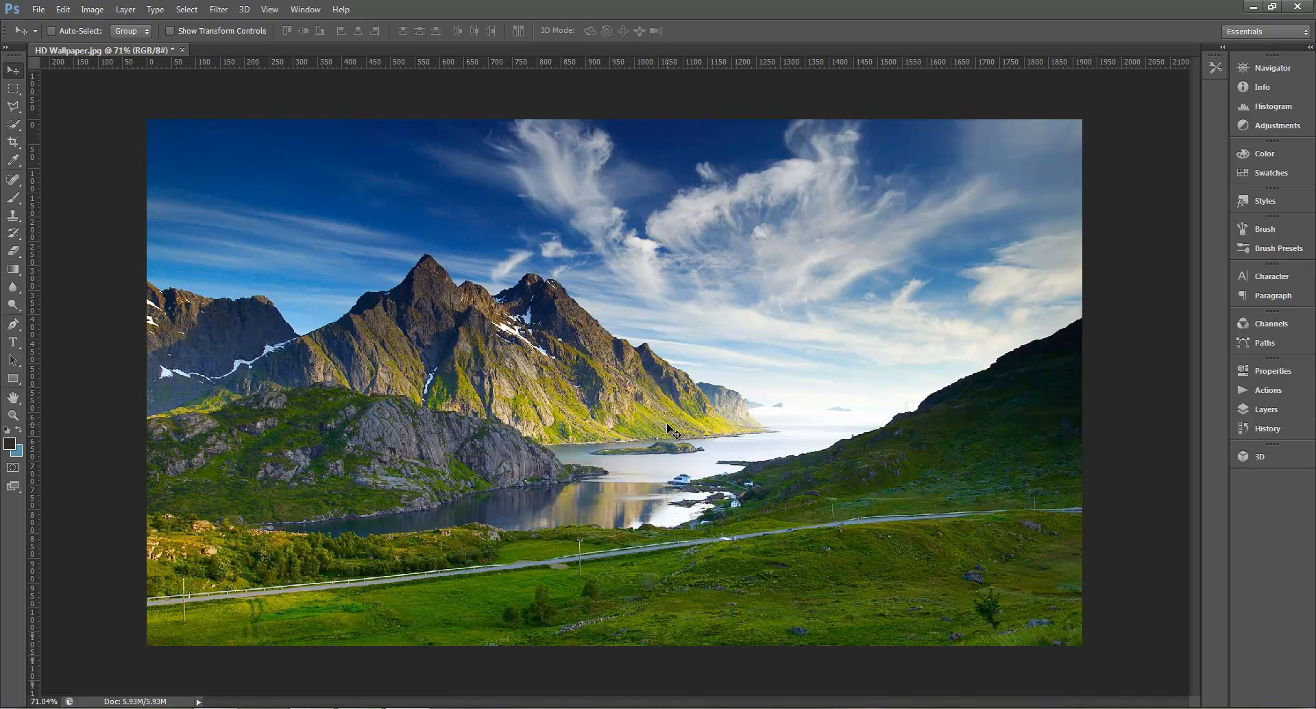
Step: In the Image Size settings, set the document width to 7 inches and turn off Constrain Proportions
key(ctrl+alt+i)
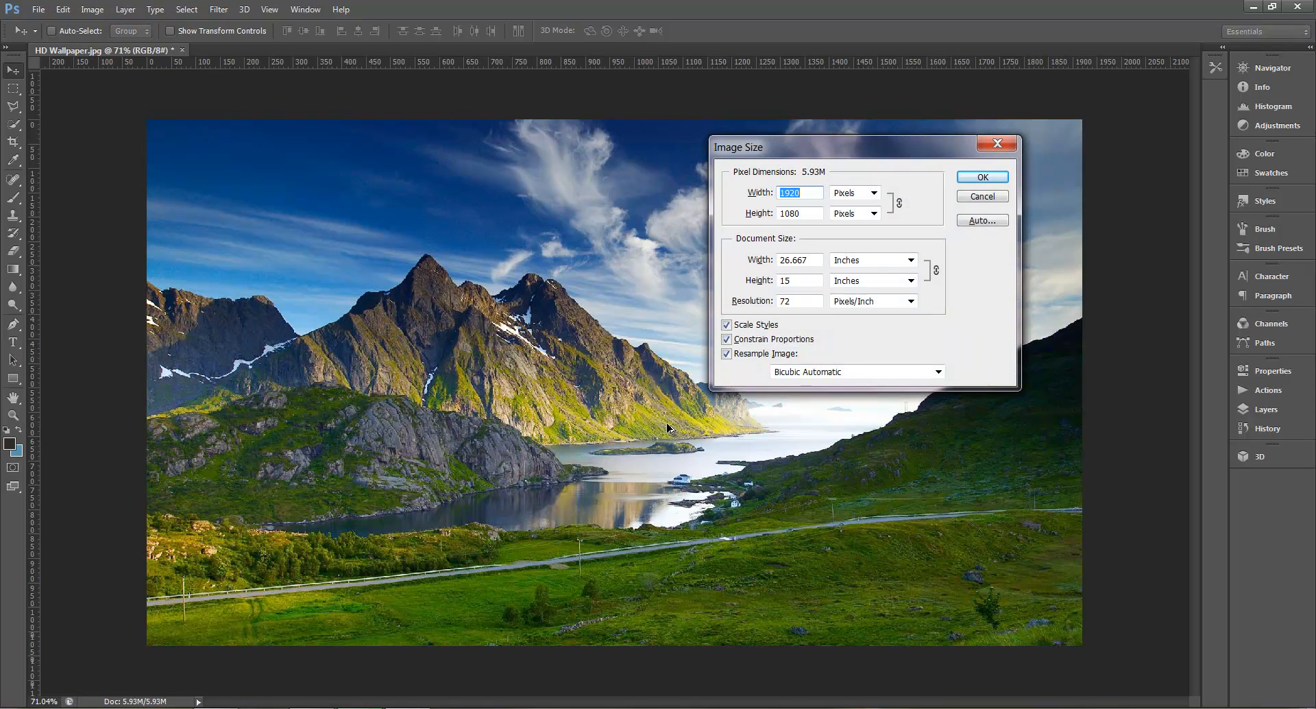
drag(818, 261, 684, 259)
text(7)
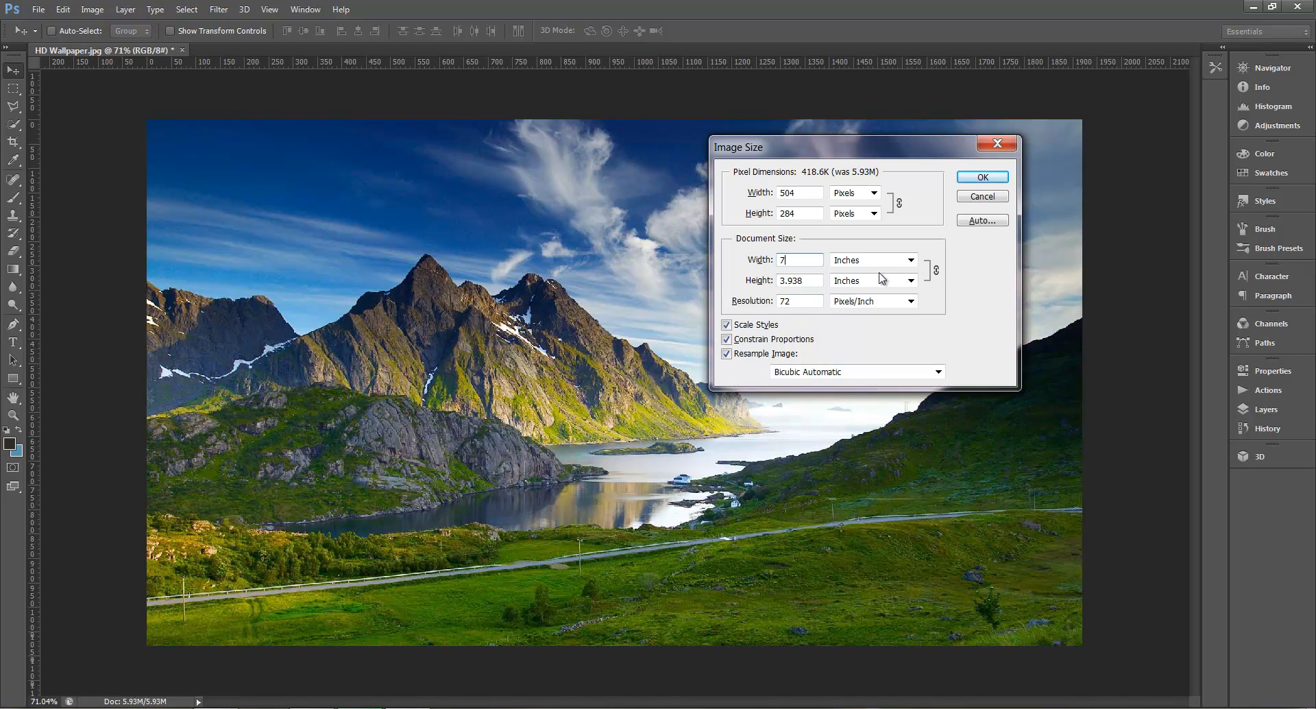
click(938, 270)
click(728, 340)
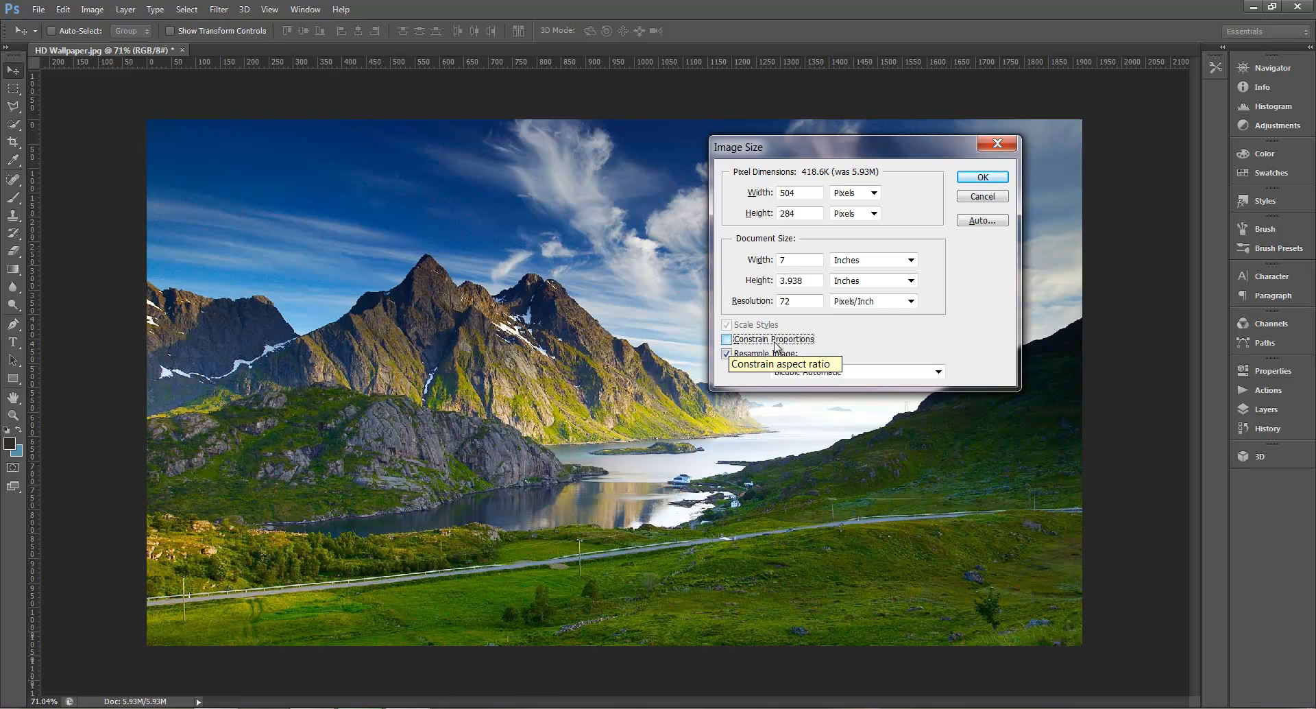
Step: Set the document height to 5 inches and the resolution to 300 pixels/inch, apply the resize and fit the image in view
click(809, 281)
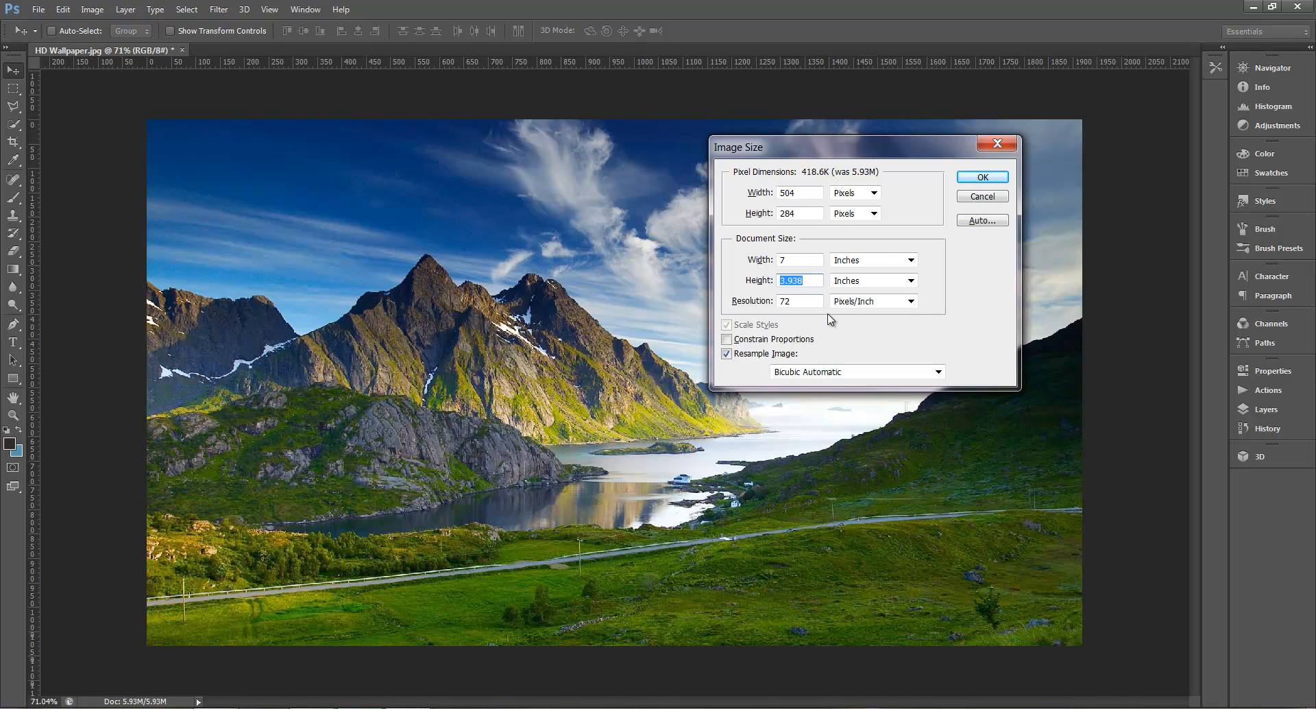
text(5)
click(802, 301)
double_click(802, 301)
text(300)
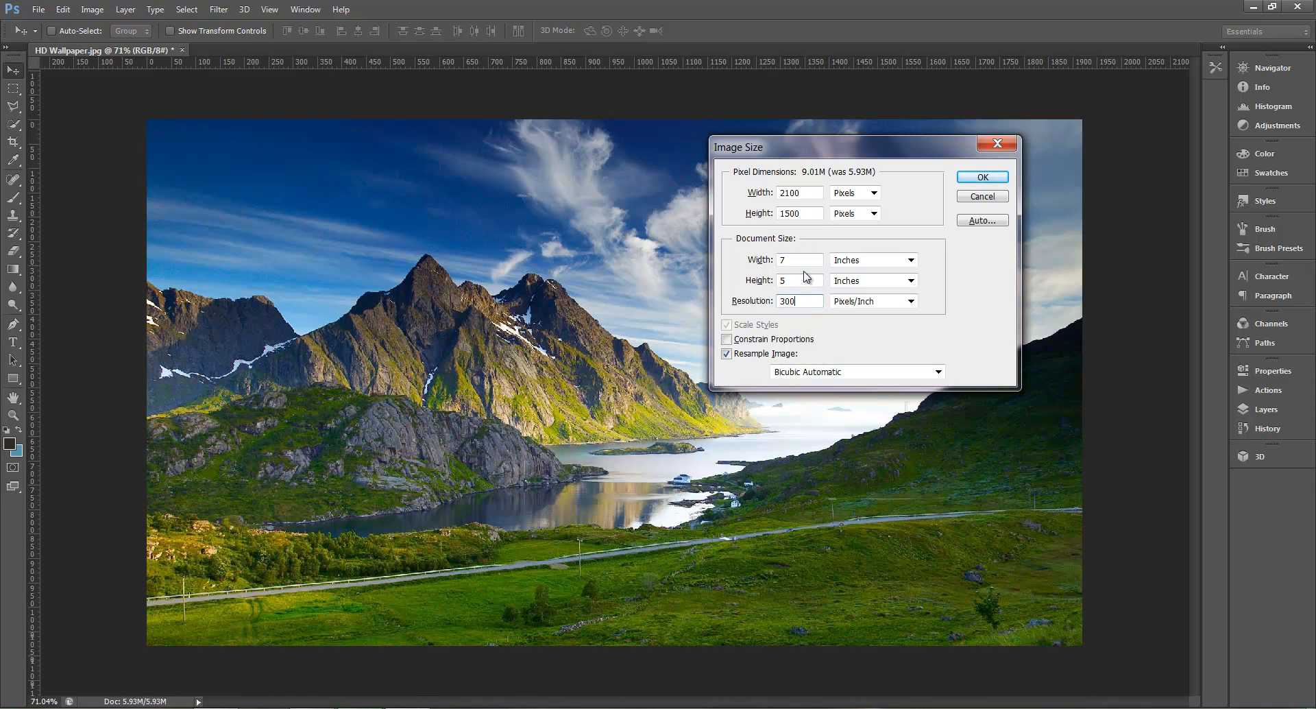
click(985, 177)
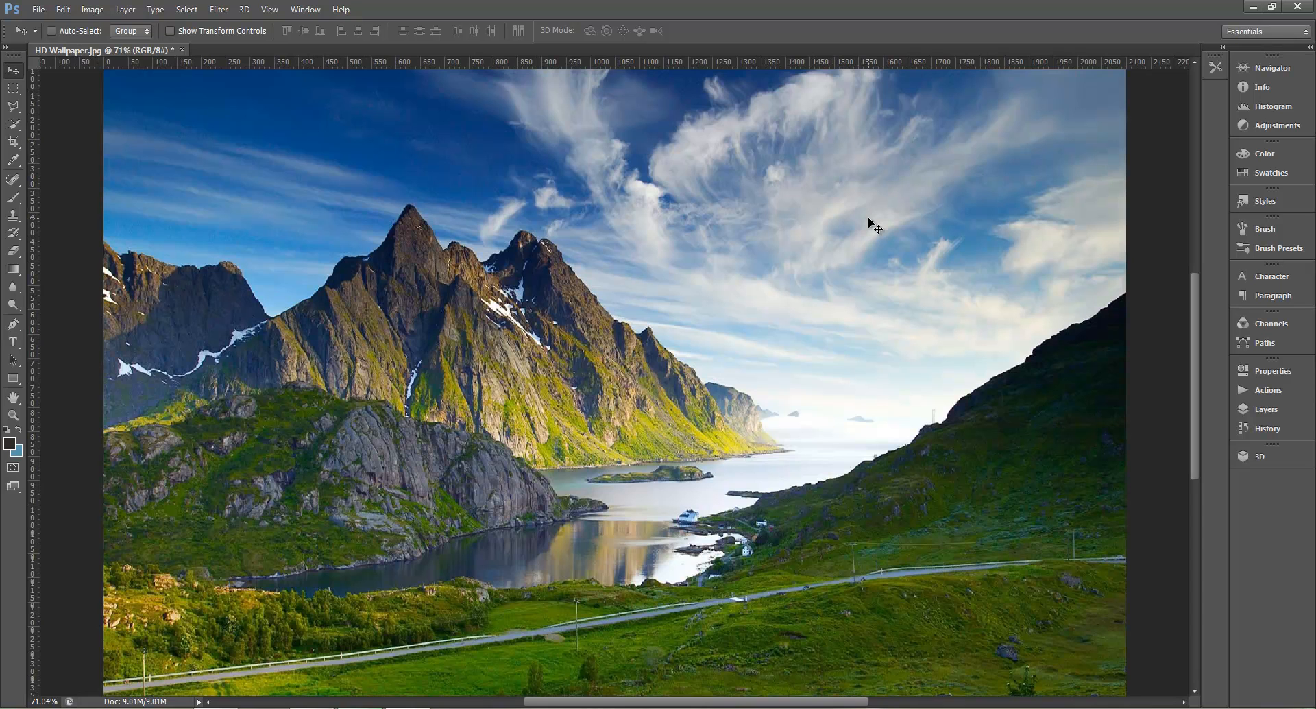
key(ctrl+0)
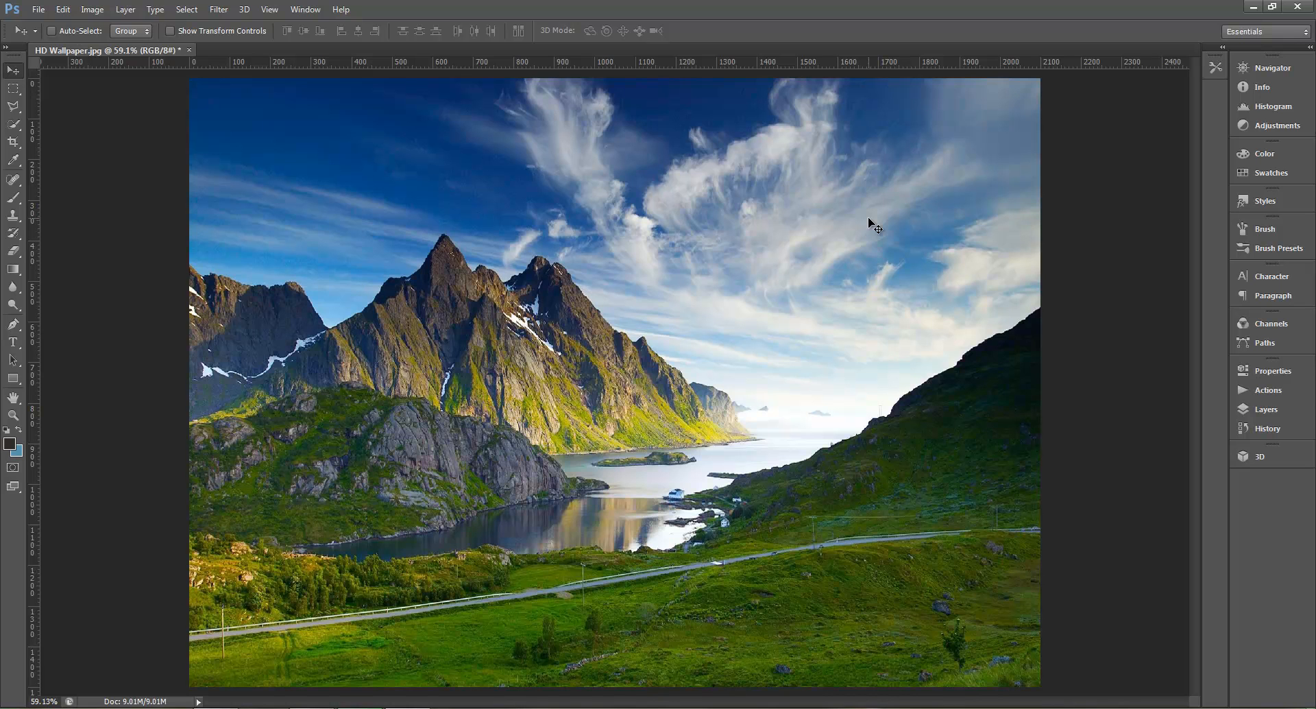
Step: Undo the 7 × 5 inch resize and check the image's dimensions in the Image Size settings
key(ctrl+z)
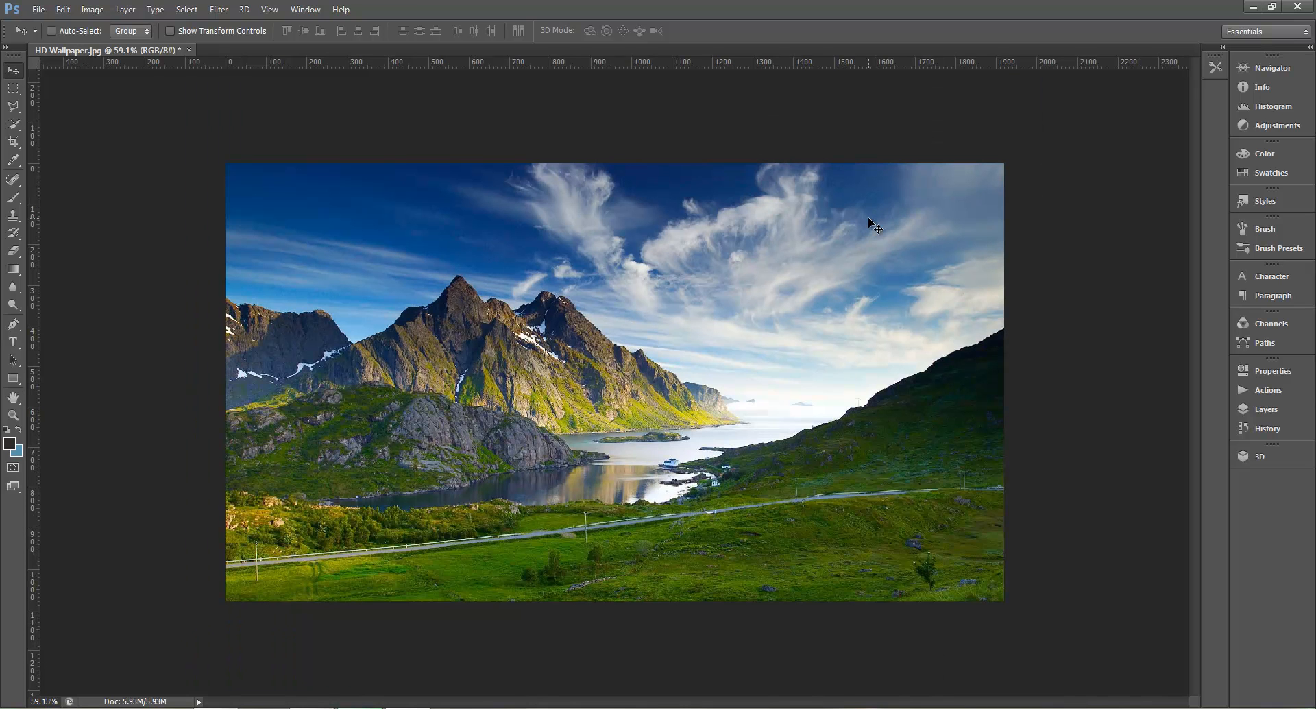
key(ctrl+alt+i)
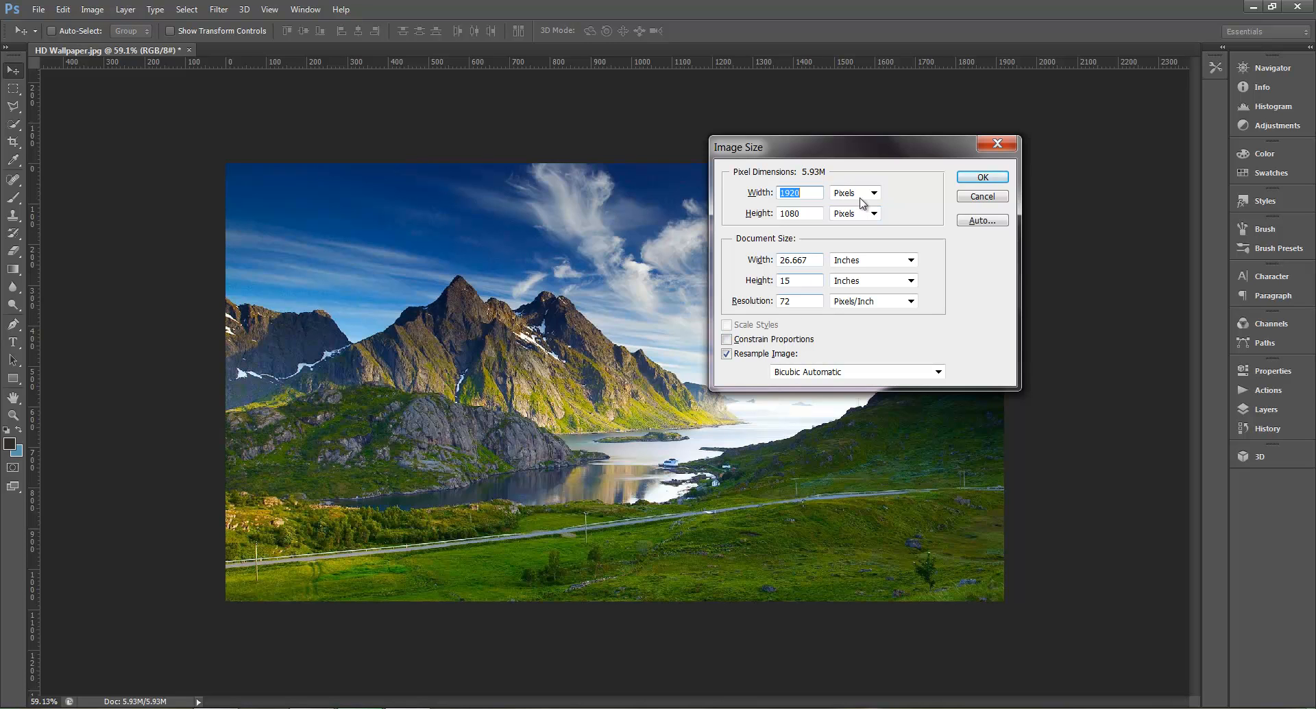
click(982, 196)
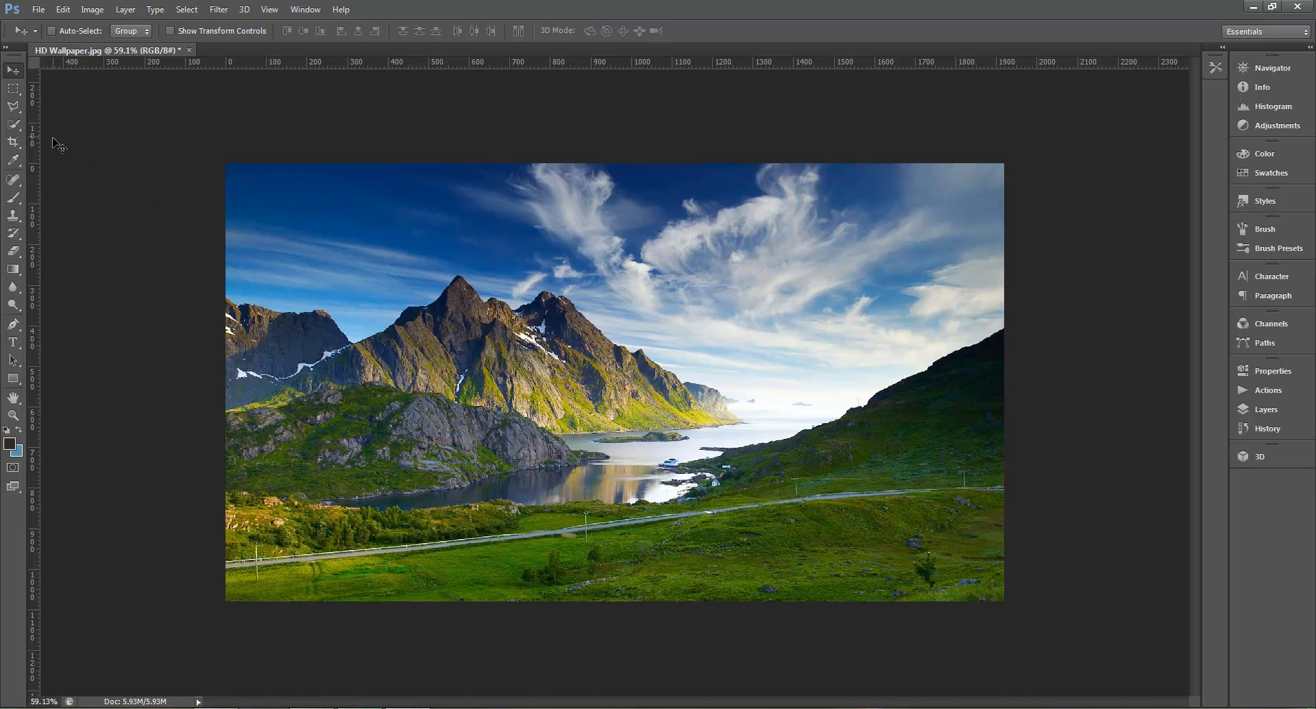
Step: In the Crop tool's Size & Resolution settings, set the width to 10 inches and the height to 8 inches, keeping 72 pixels/inch
click(13, 147)
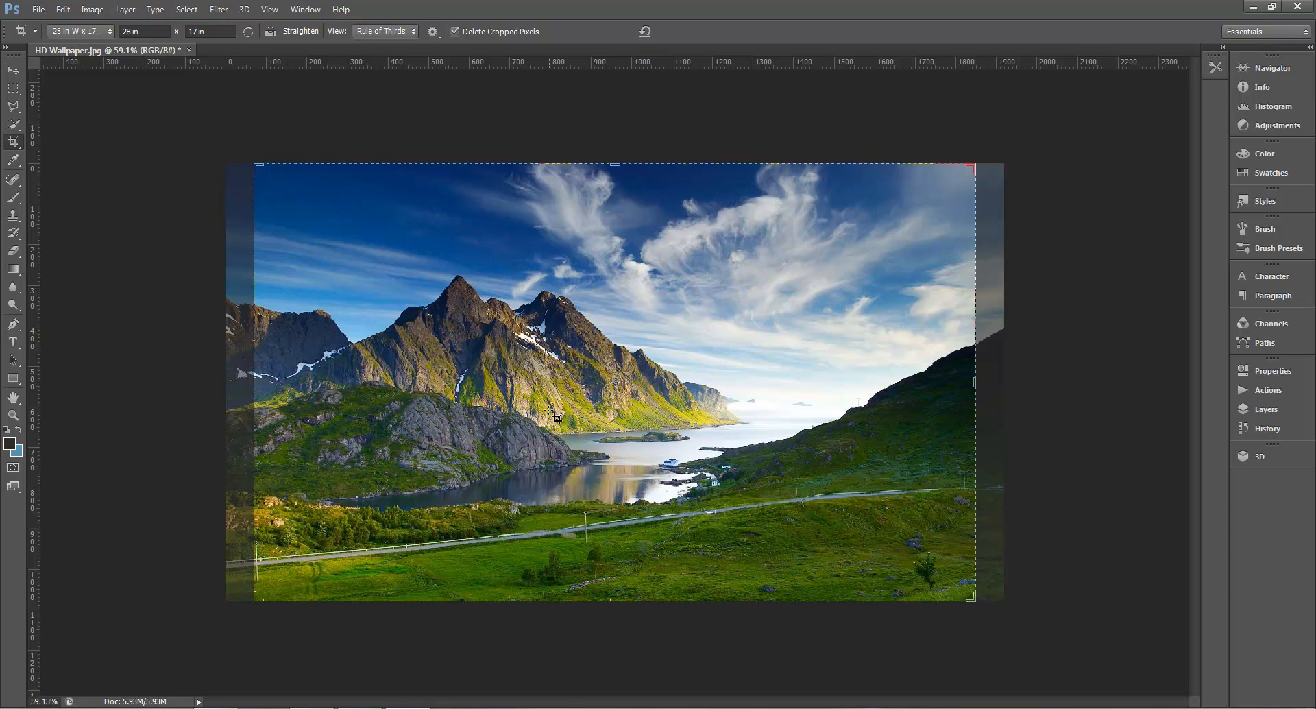
click(108, 30)
click(96, 252)
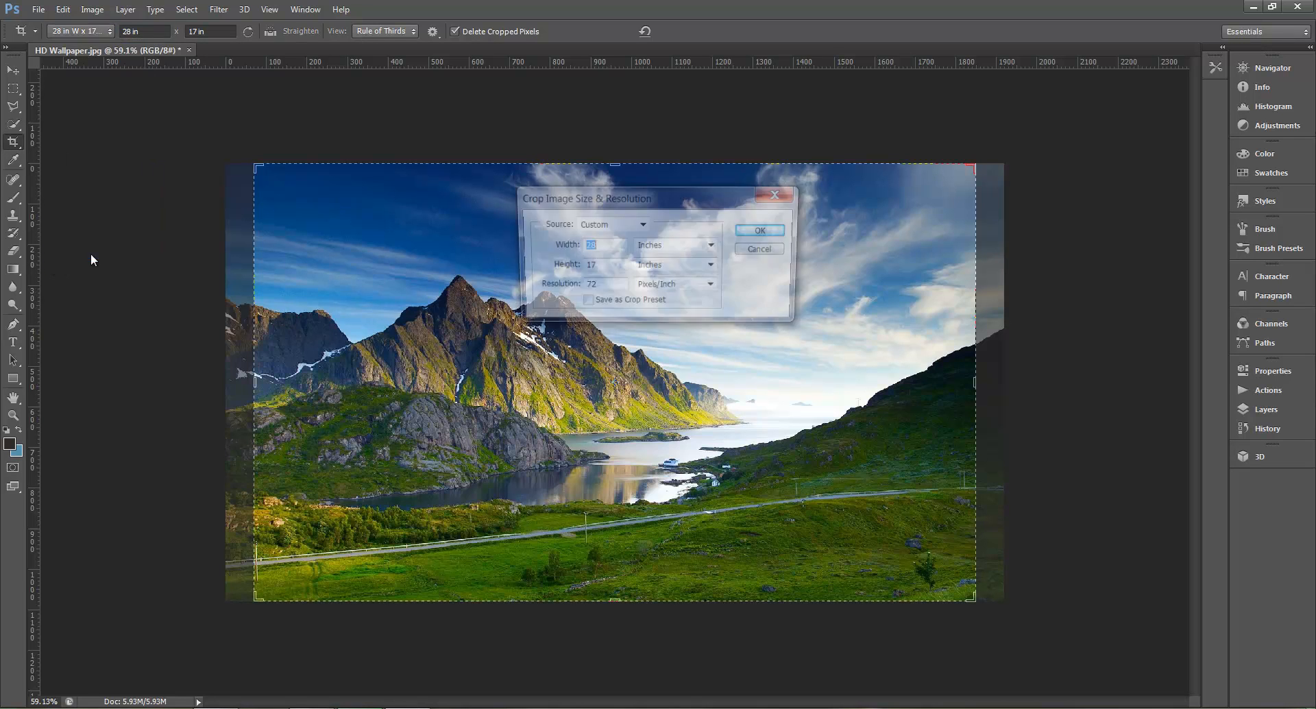
drag(633, 190, 739, 182)
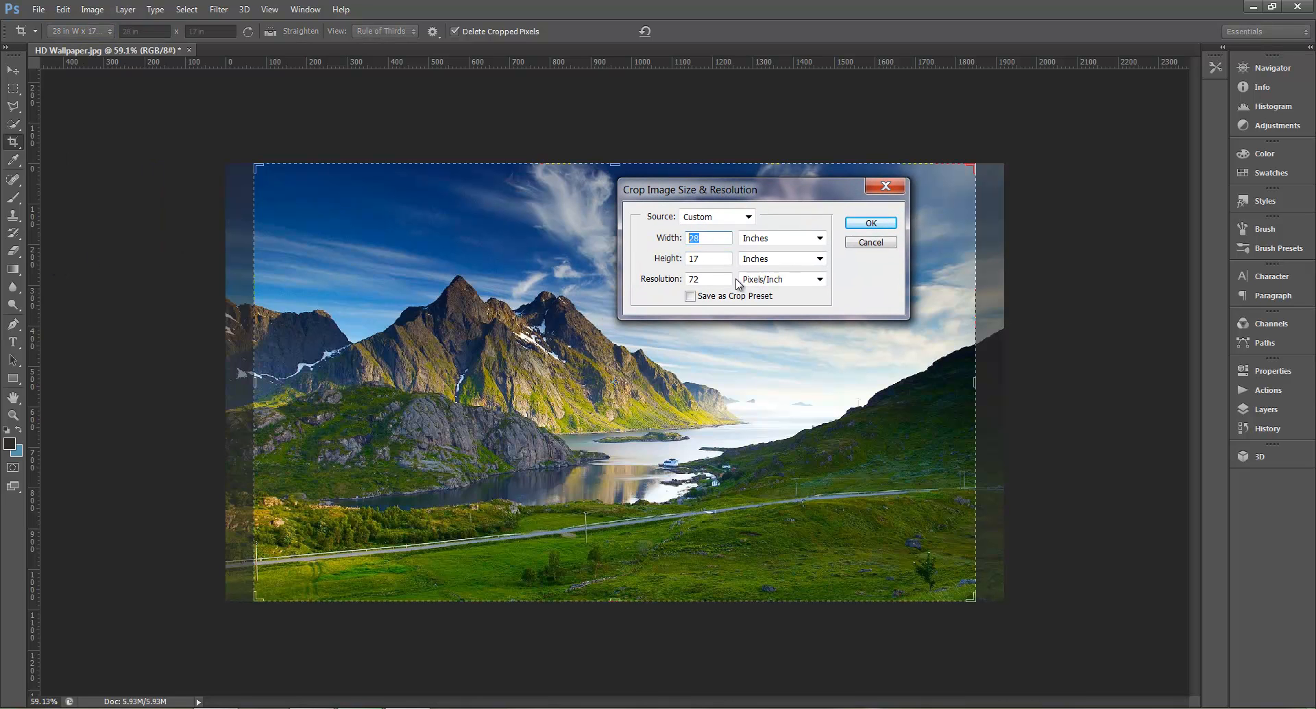
text(8)
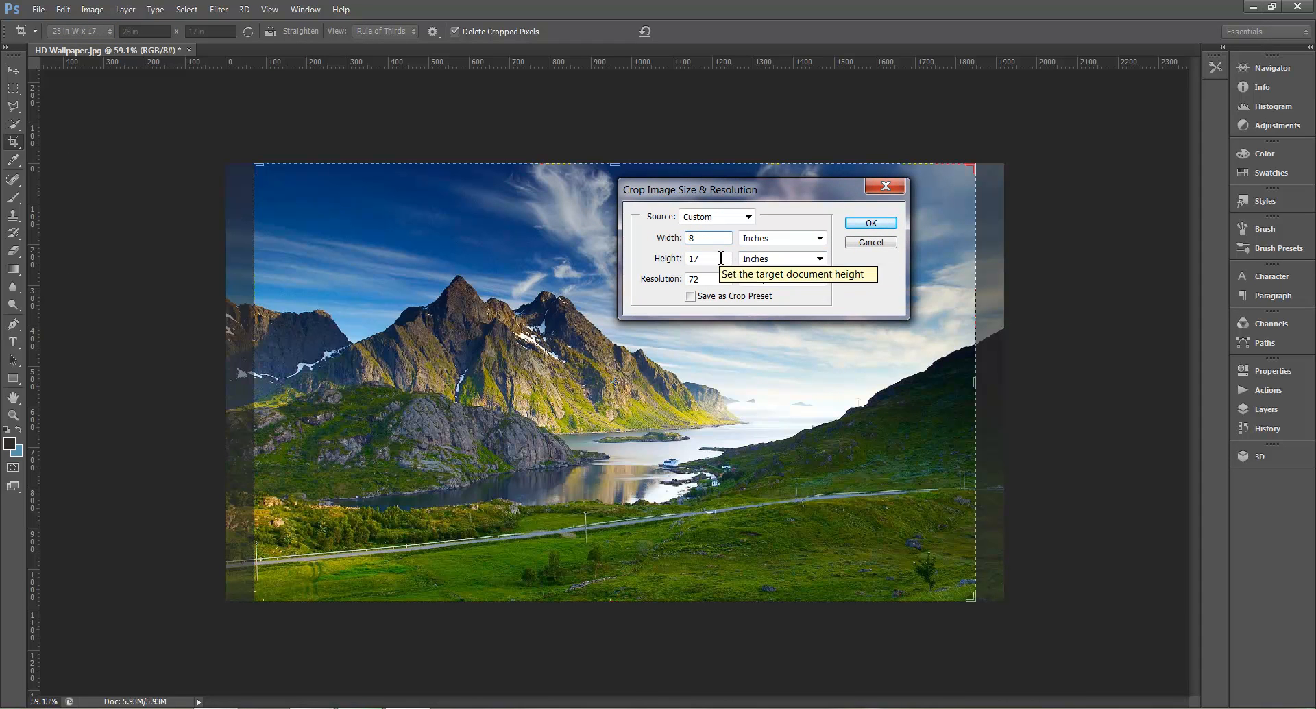
drag(722, 241, 658, 239)
text(1)
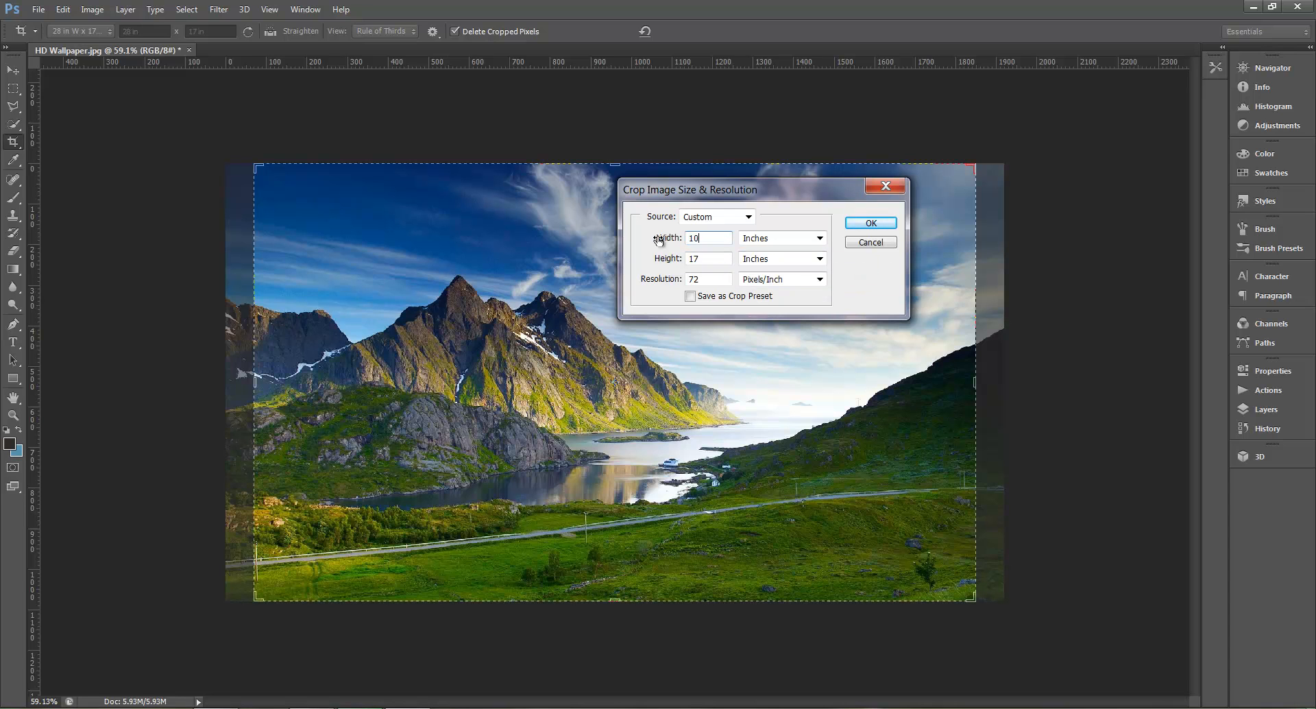
text(0)
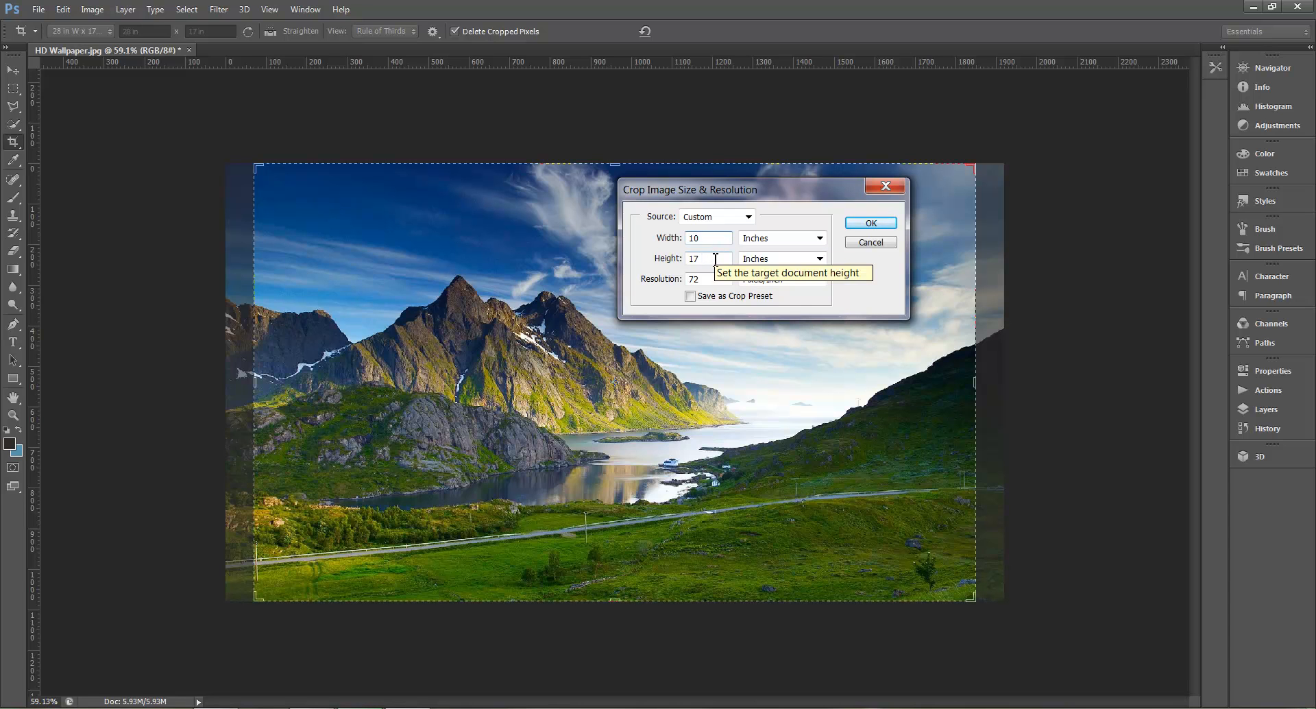
click(660, 260)
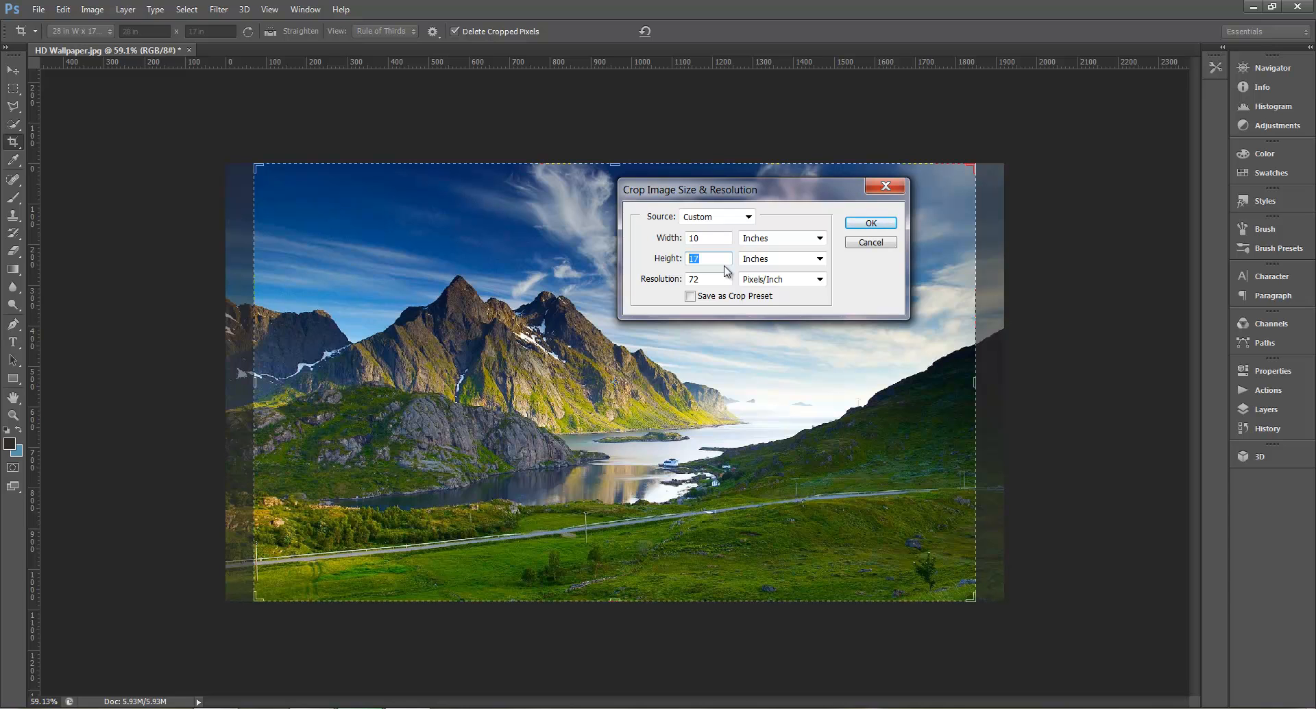
text(8)
click(871, 224)
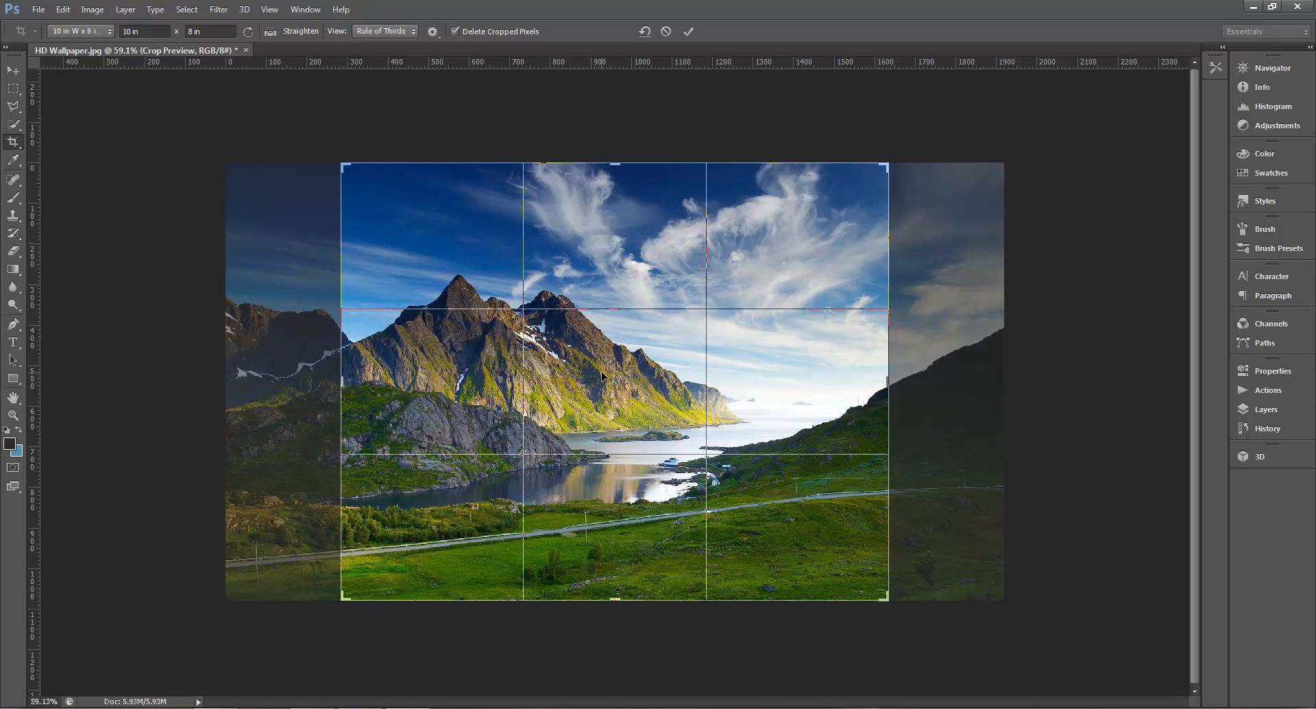
Step: Shift the photo slightly within the 10 × 8 inch crop frame, apply the crop and view the image at 100%
mouse_move(612, 371)
mouse_down()
mouse_move(593, 369)
mouse_move(616, 370)
mouse_up()
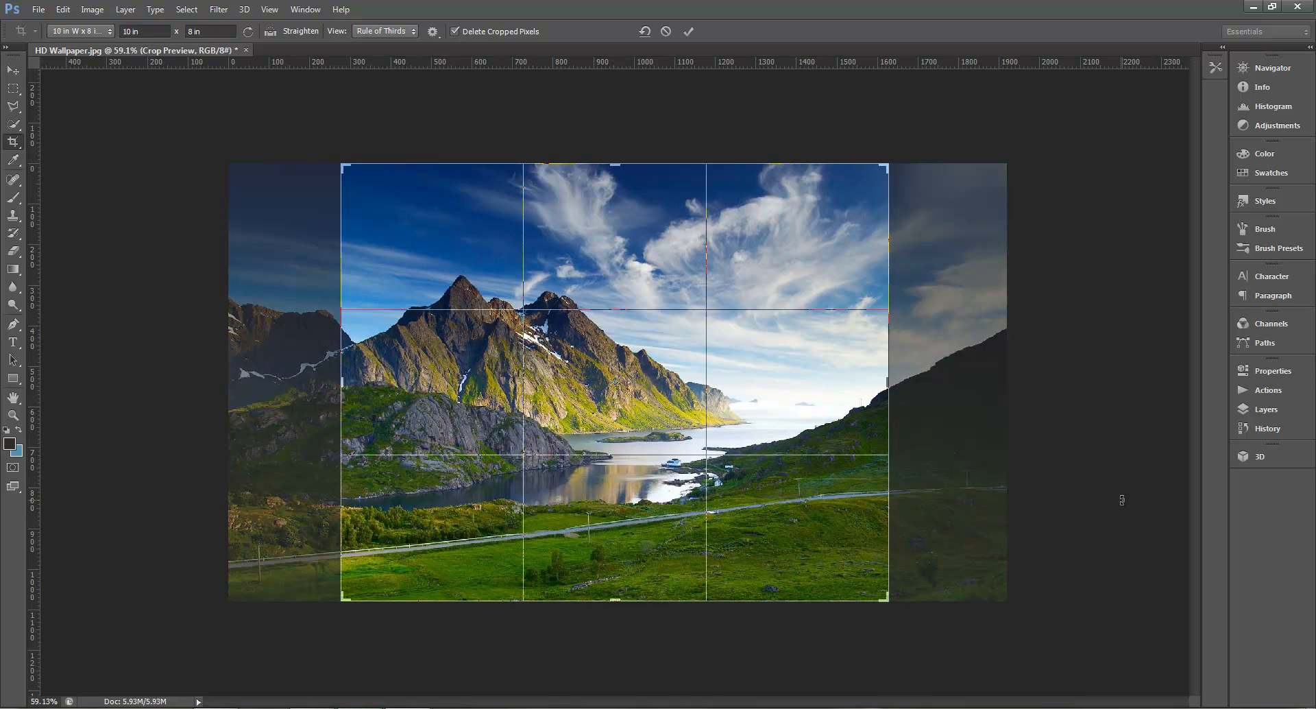
click(689, 31)
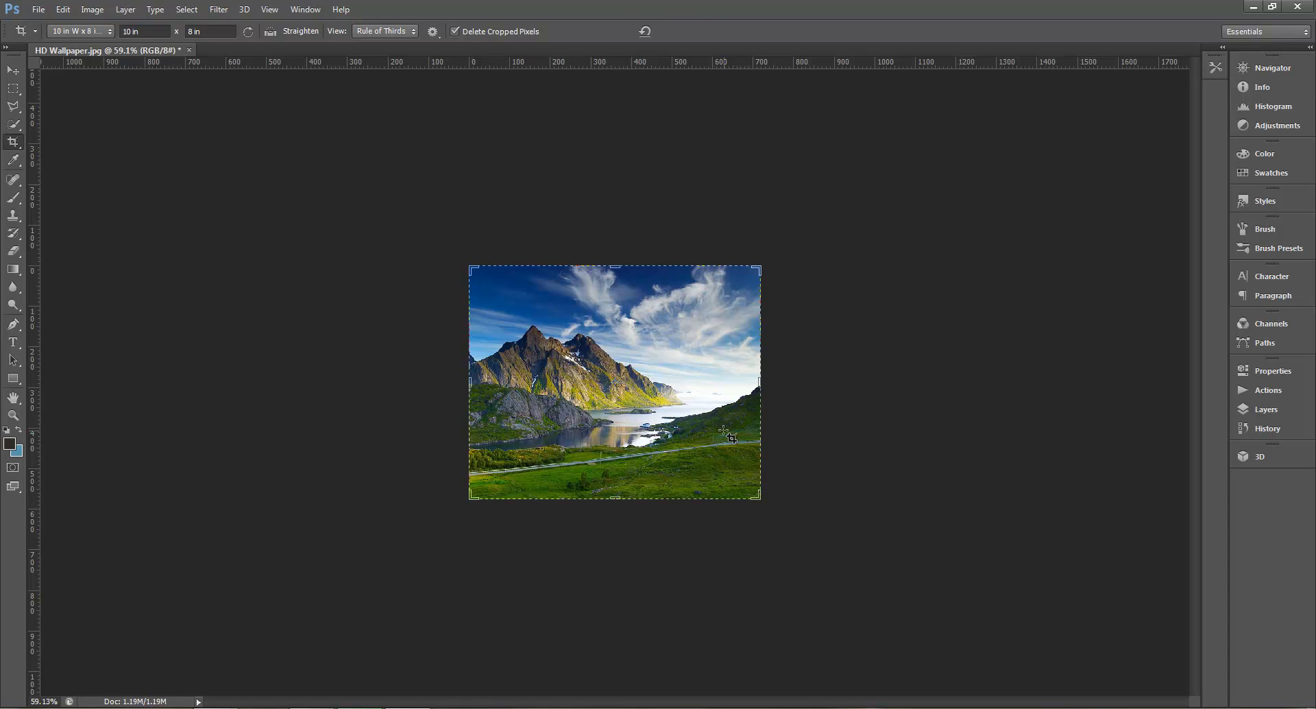
key(ctrl+0)
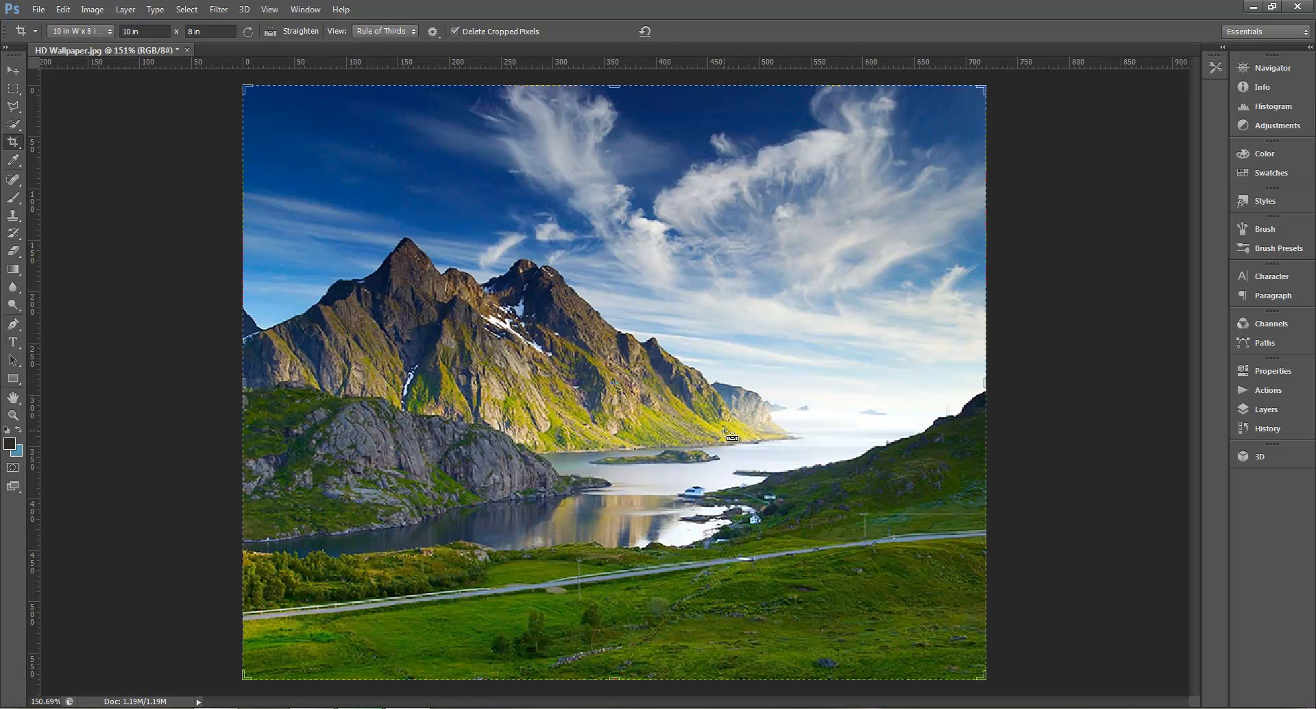
key(ctrl+1)
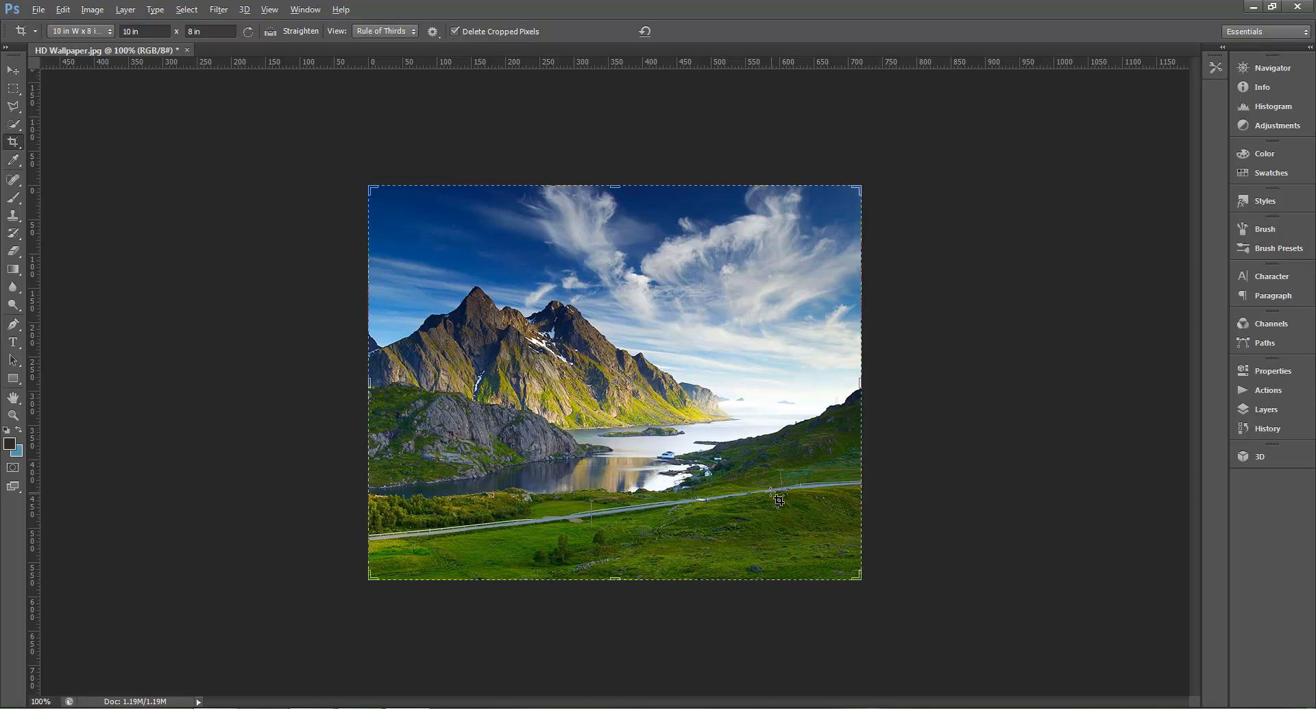
Step: Undo the 10 × 8 inch crop, switch to the Move tool and fit the whole wallpaper in view
key(ctrl+z)
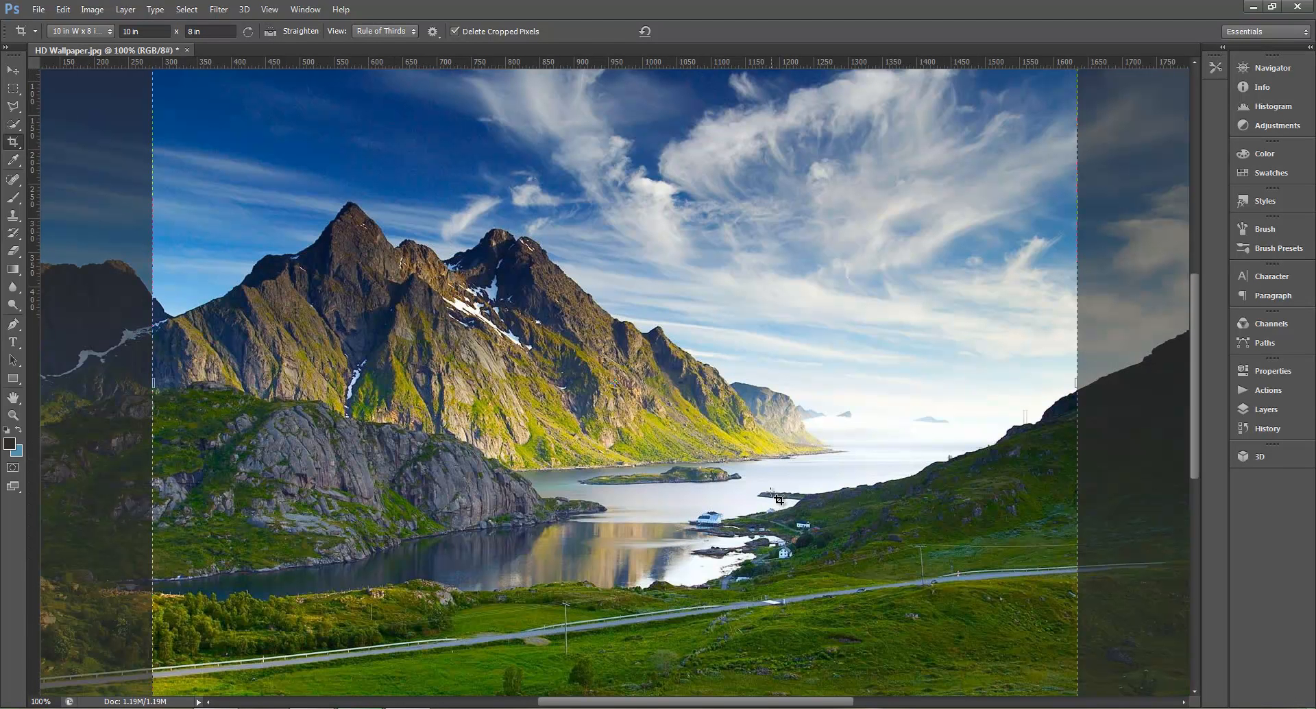
key(Escape)
key(v)
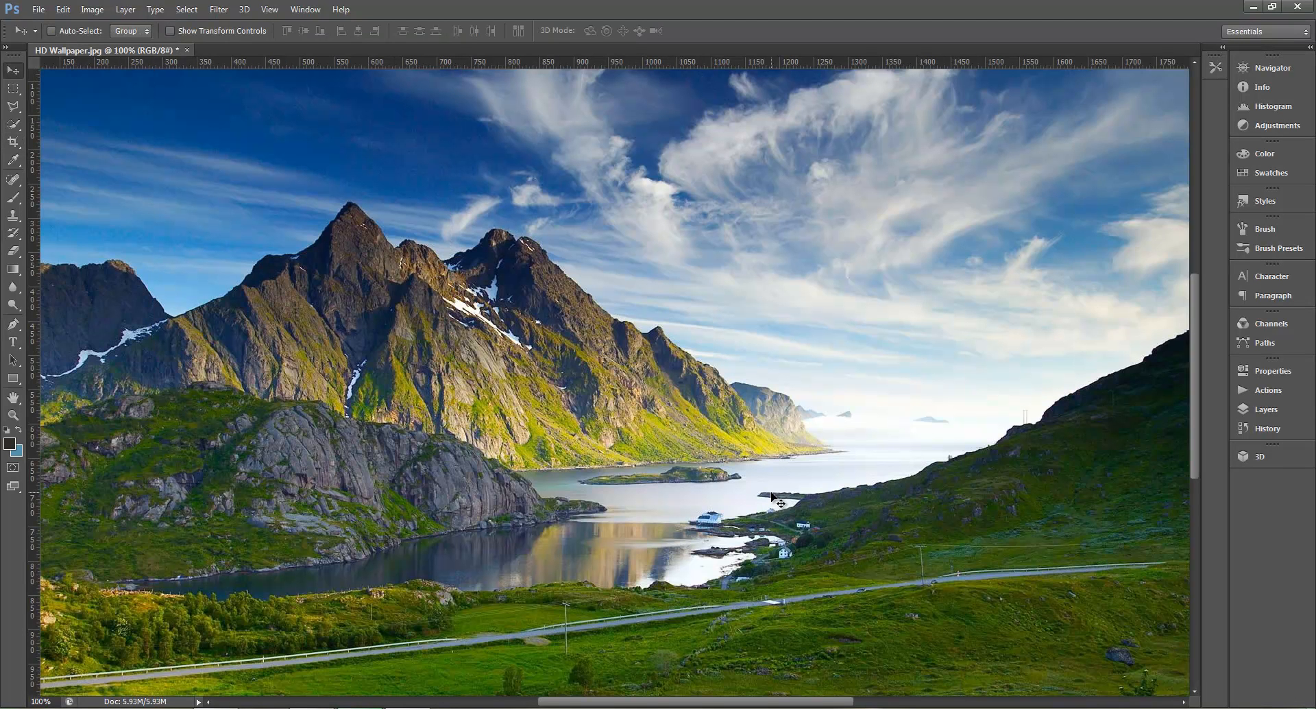
key(ctrl+0)
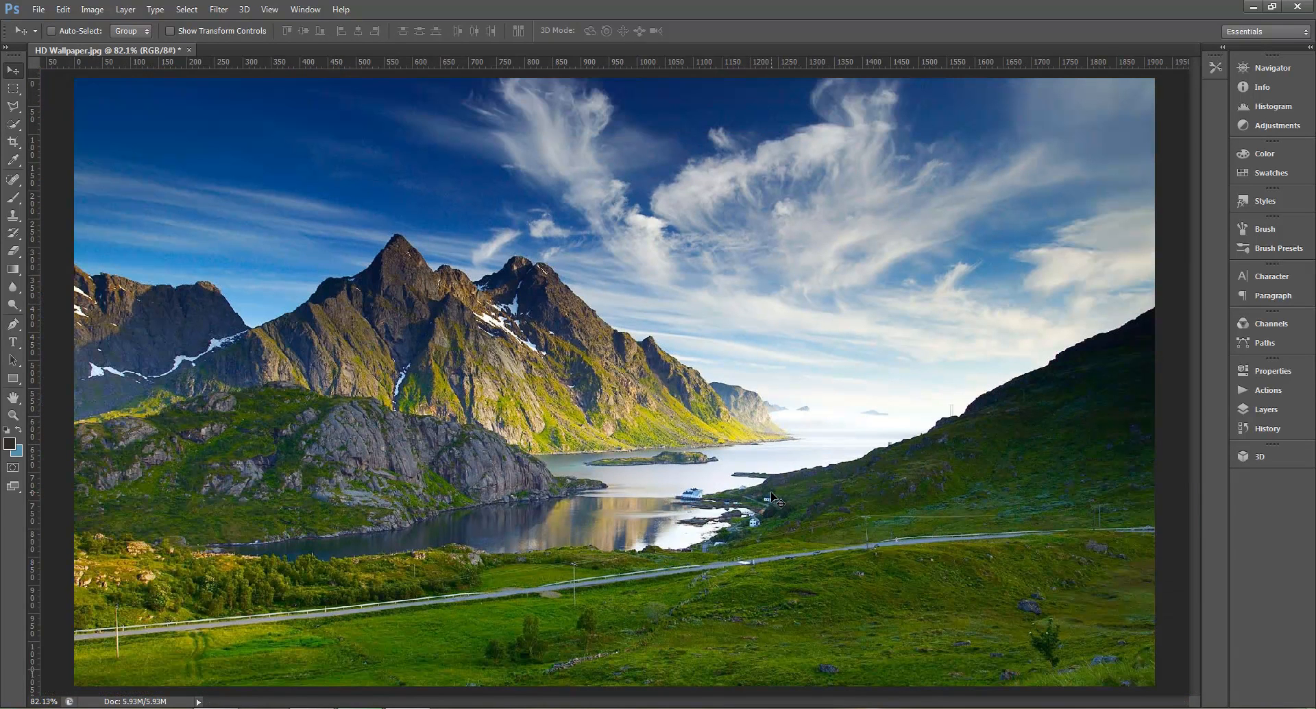
Step: Open the boy standing image from the Buildings folder
key(ctrl+o)
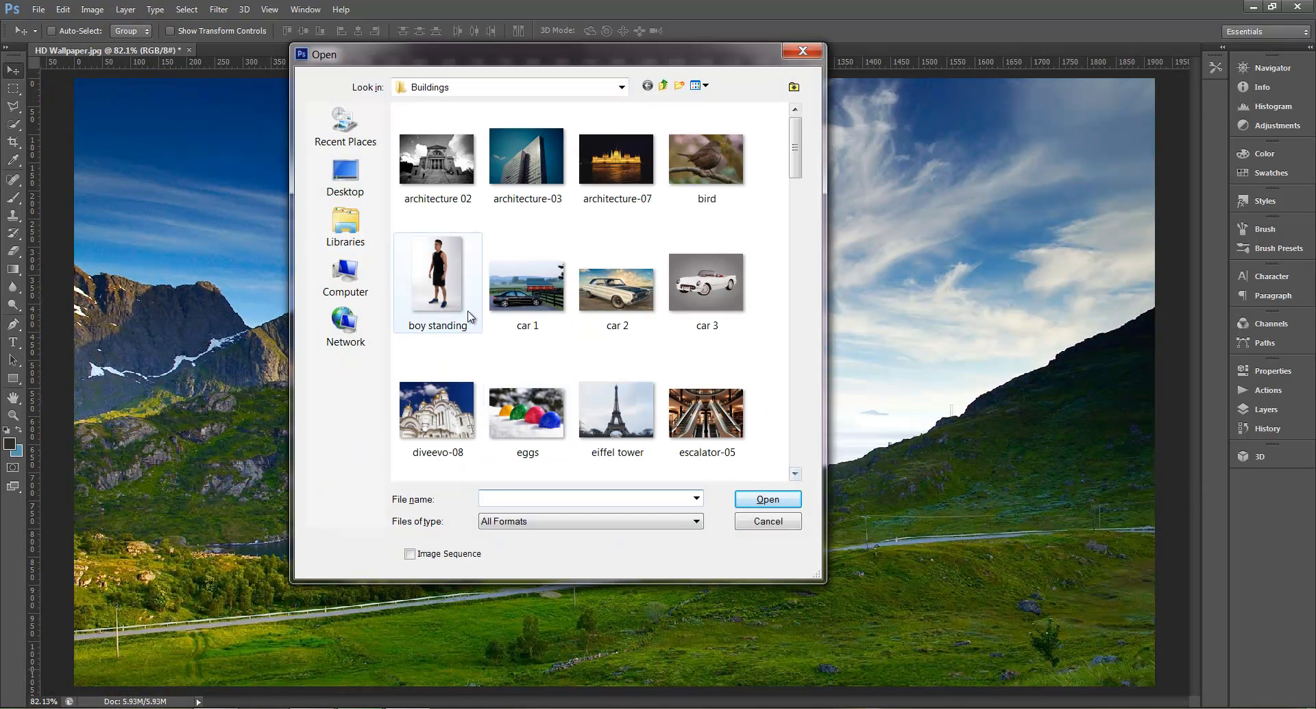
click(442, 288)
click(773, 505)
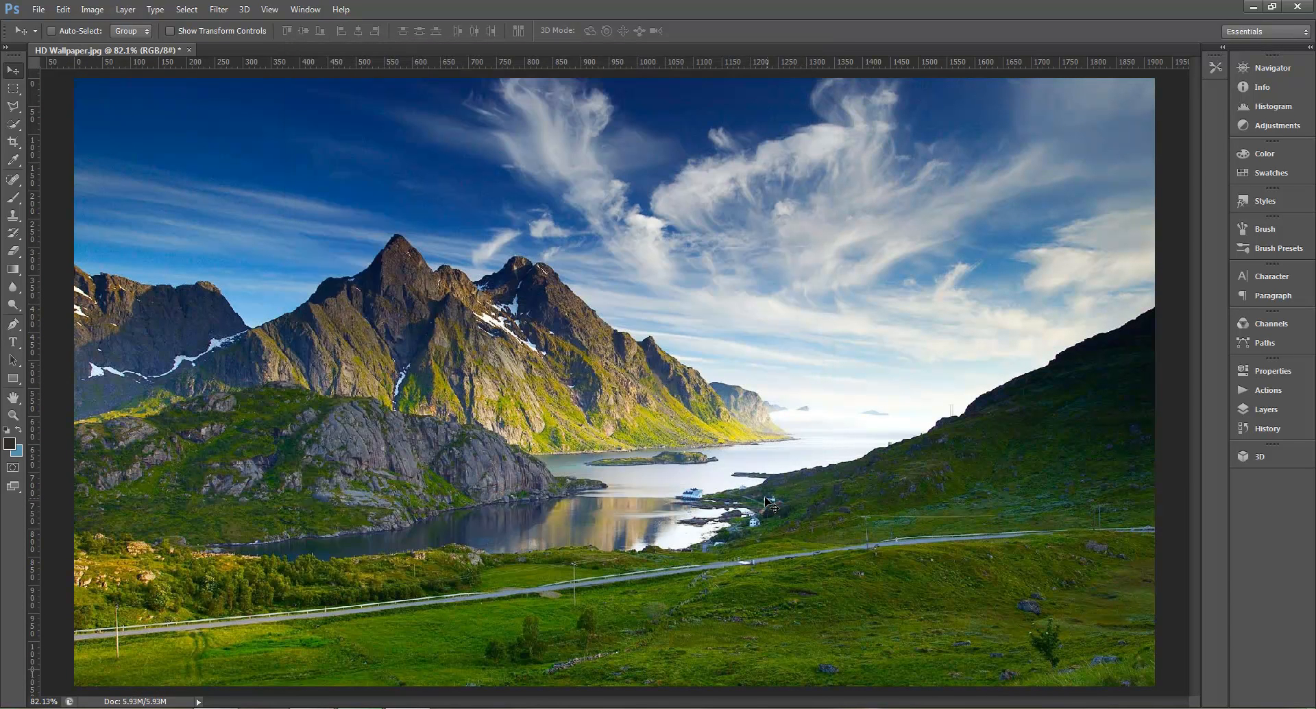
drag(214, 58, 630, 72)
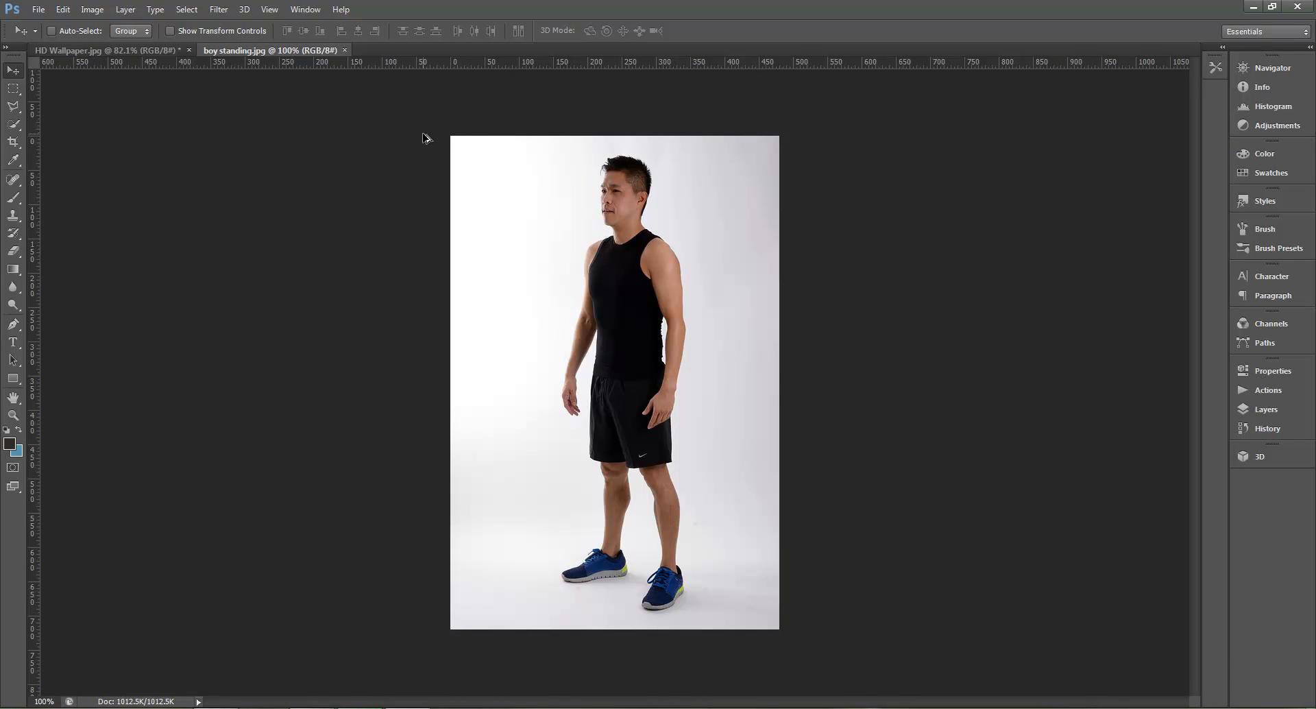
Step: Check the pixel dimensions, document size and resolution of the boy standing image in the Image Size settings, without changing them
key(ctrl+alt+i)
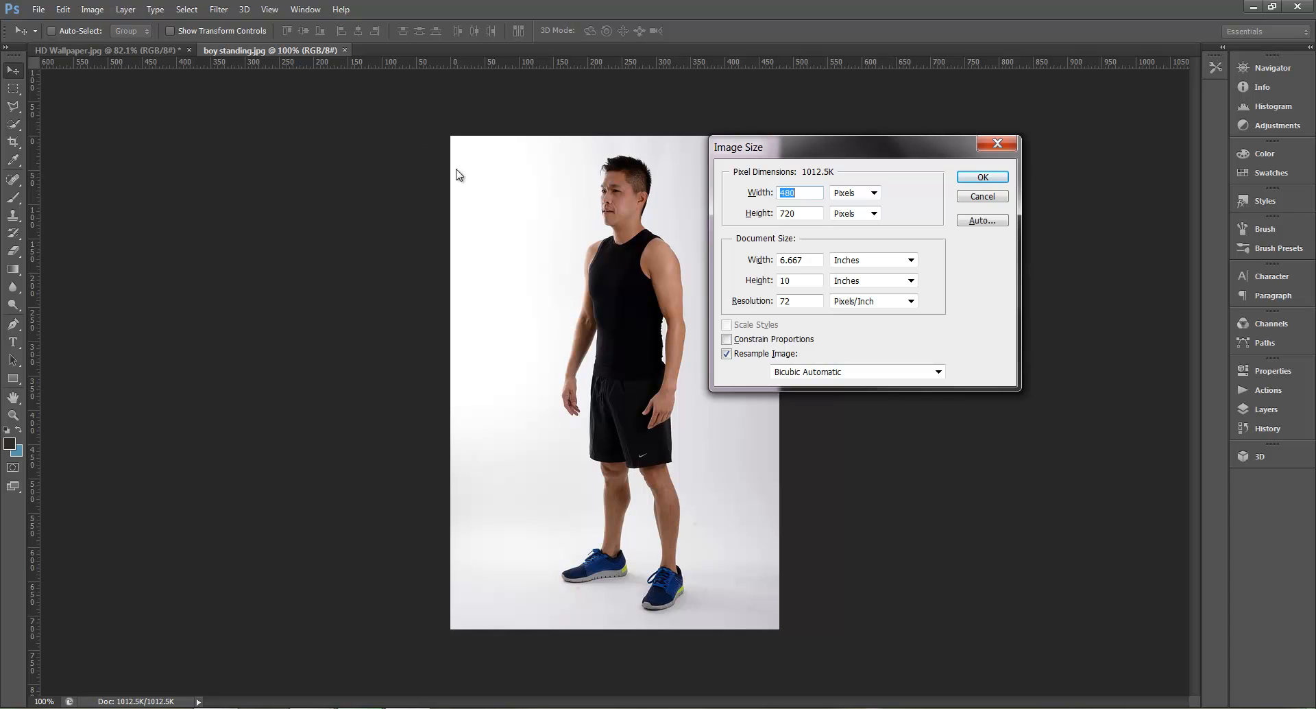
drag(792, 153, 862, 154)
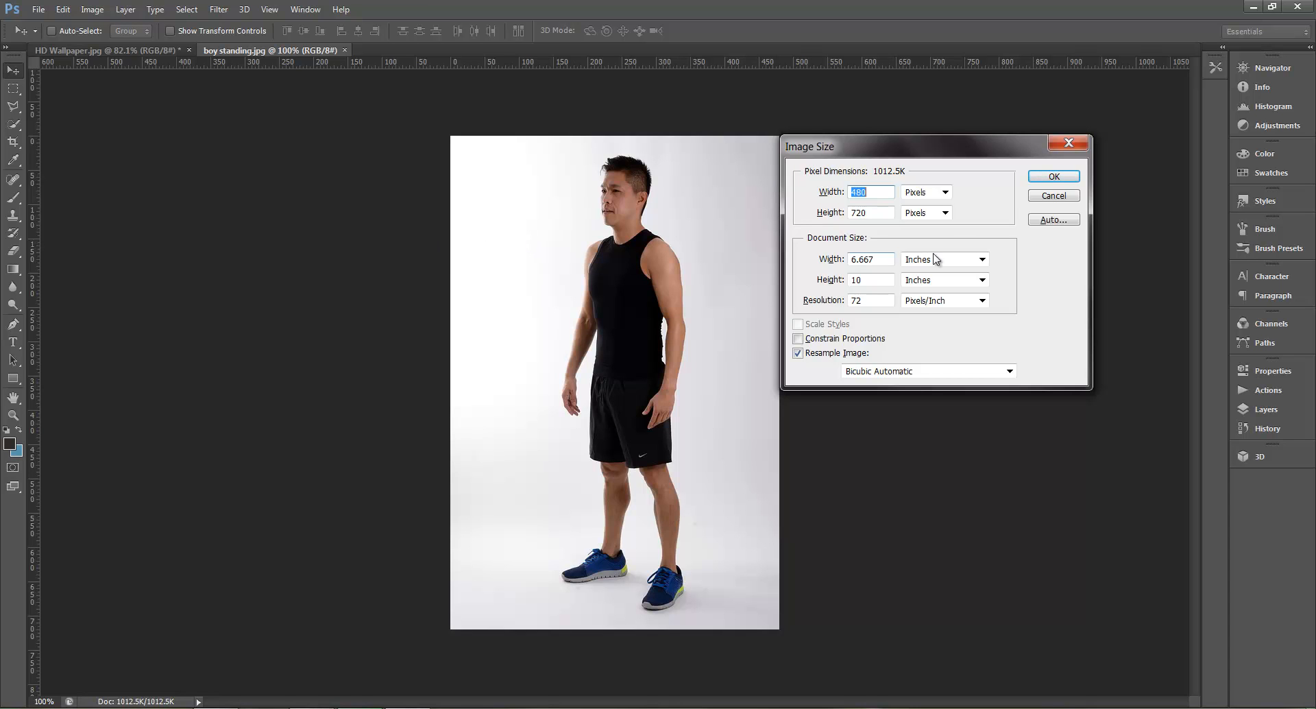
click(1063, 199)
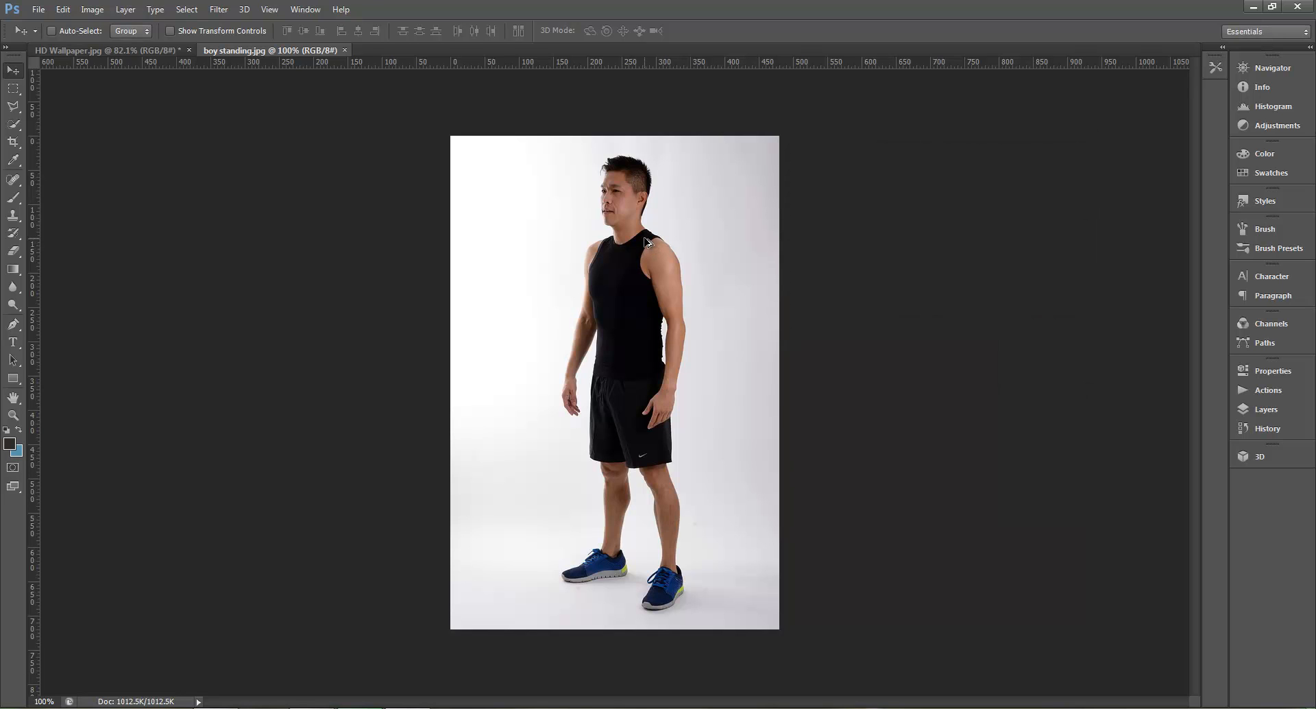
Step: Resize the boy standing image to a document width of 10 inches and a height of 6 inches with Image Size
key(ctrl+alt+i)
double_click(871, 260)
text(10)
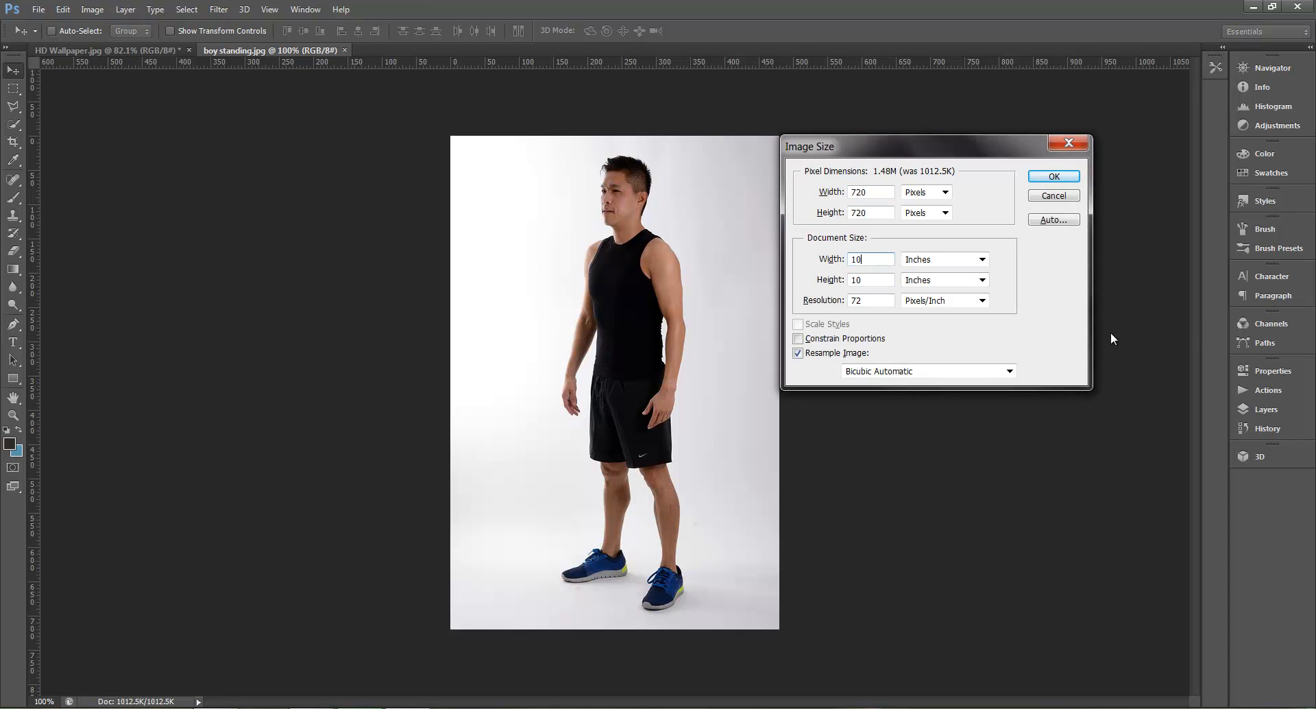
drag(879, 280, 806, 279)
text(6)
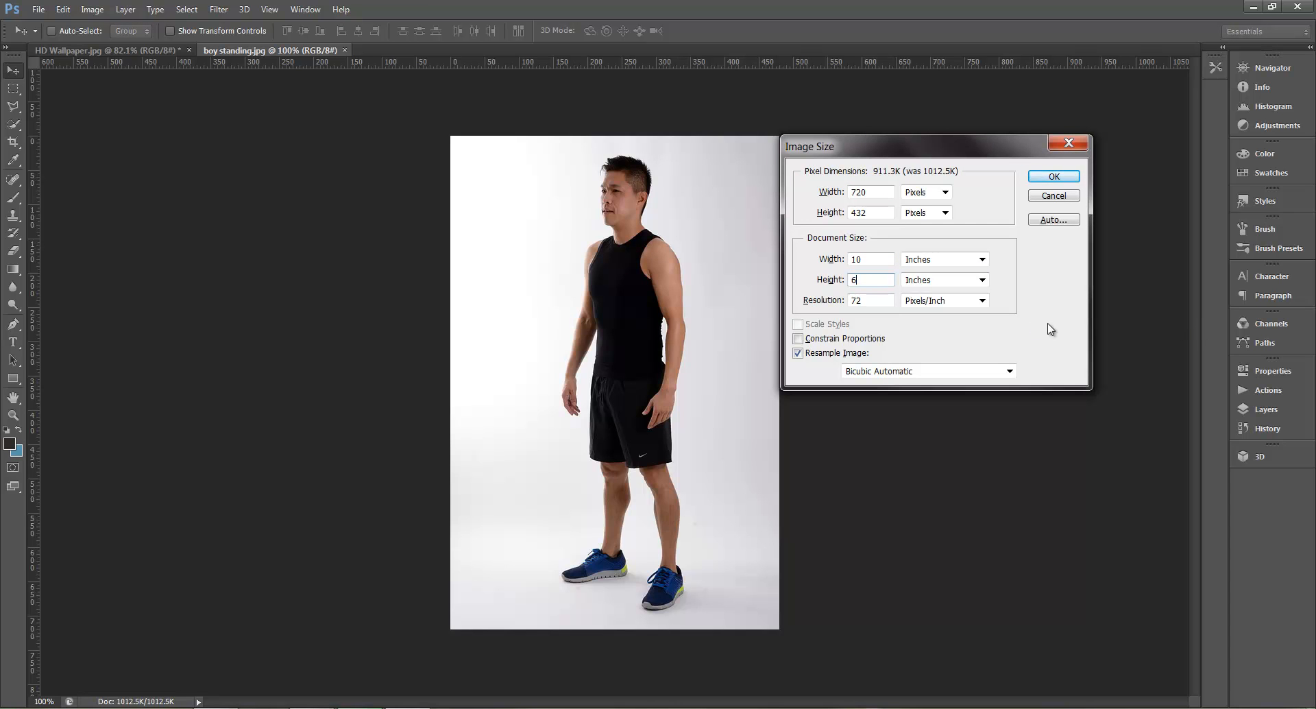
click(1054, 179)
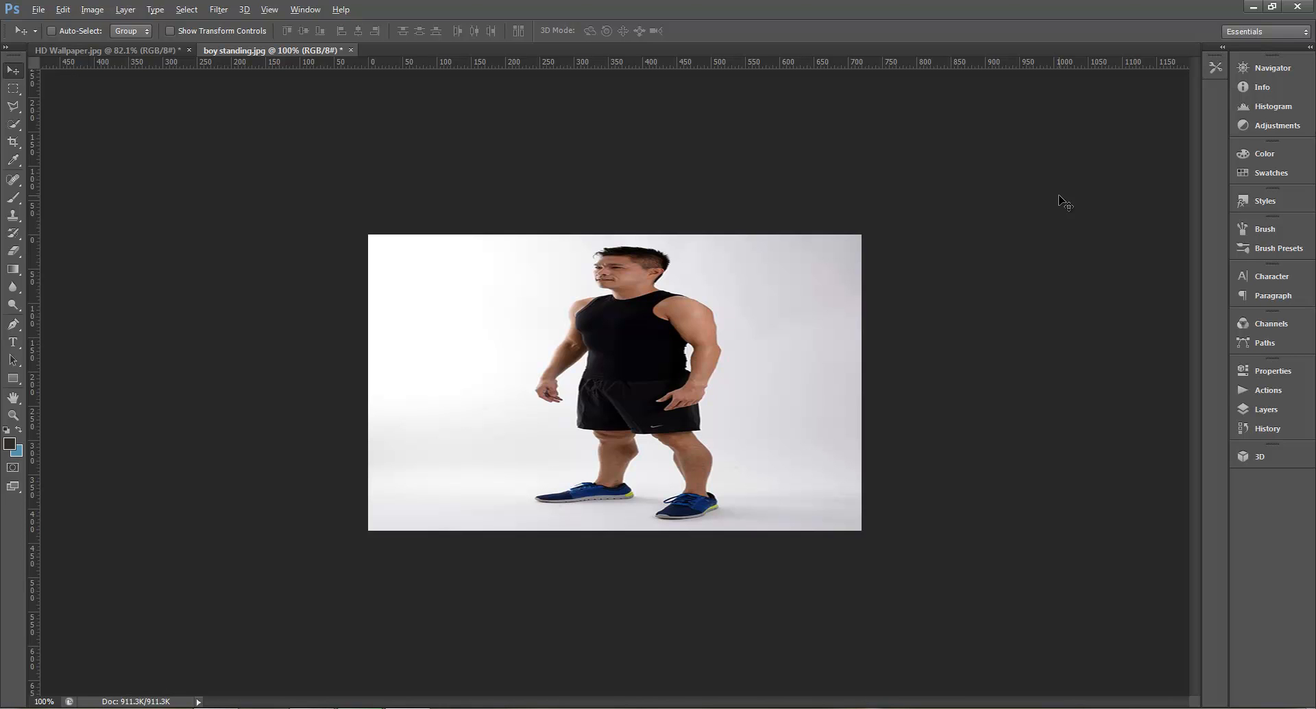
Step: Undo the 10 × 6 inch resize and close boy standing.jpg without saving
key(ctrl+z)
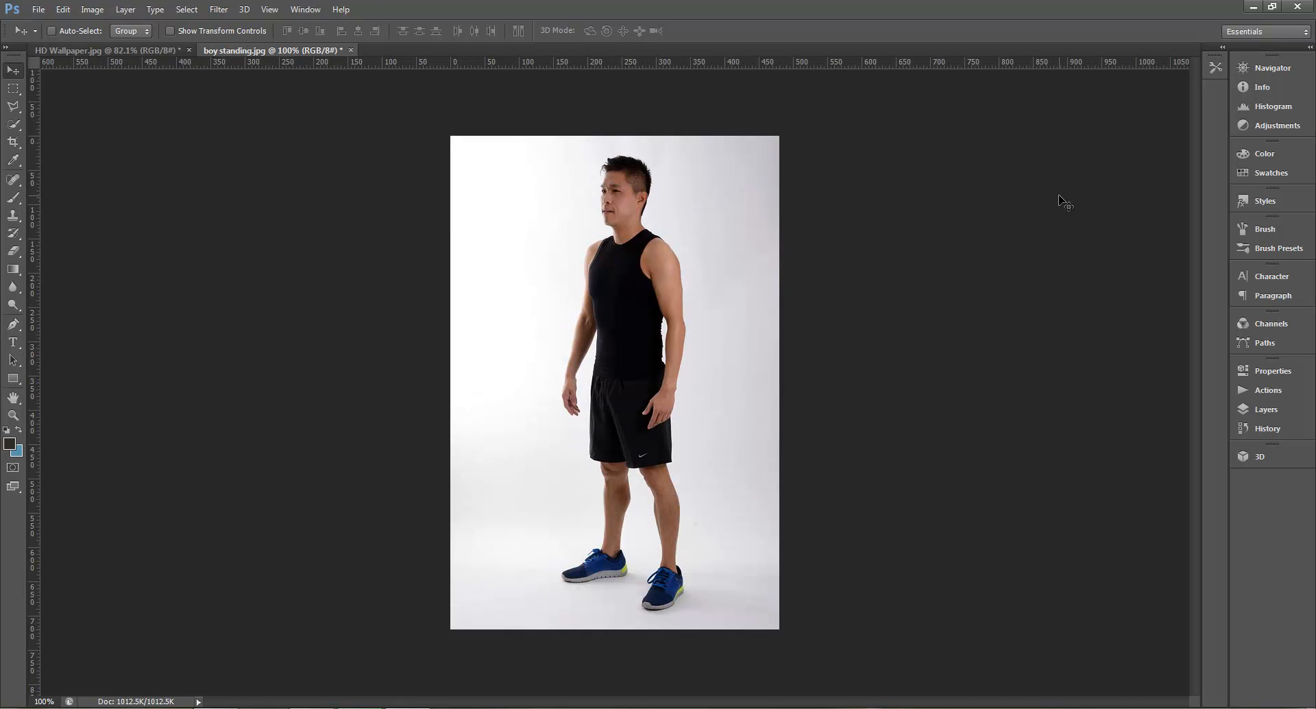
click(351, 50)
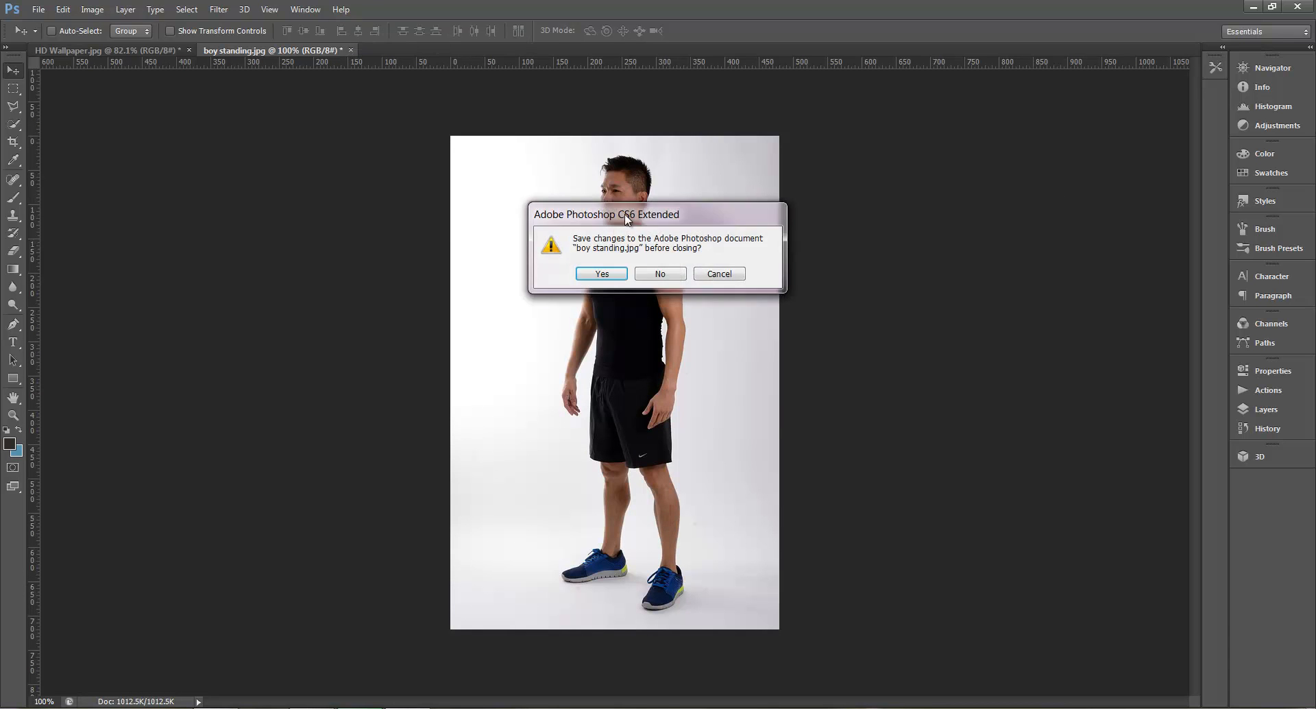
click(662, 271)
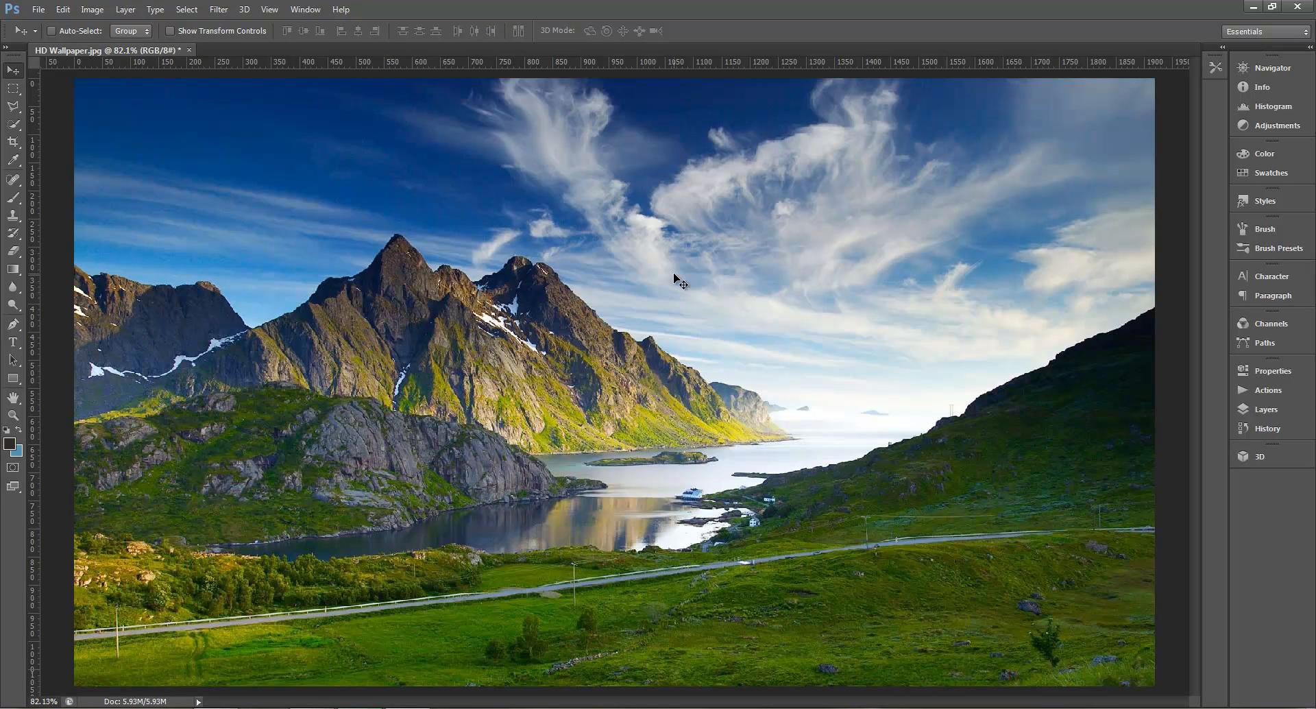
Step: Activate the Crop tool on the wallpaper and set its ratio preset to Unconstrained
click(16, 141)
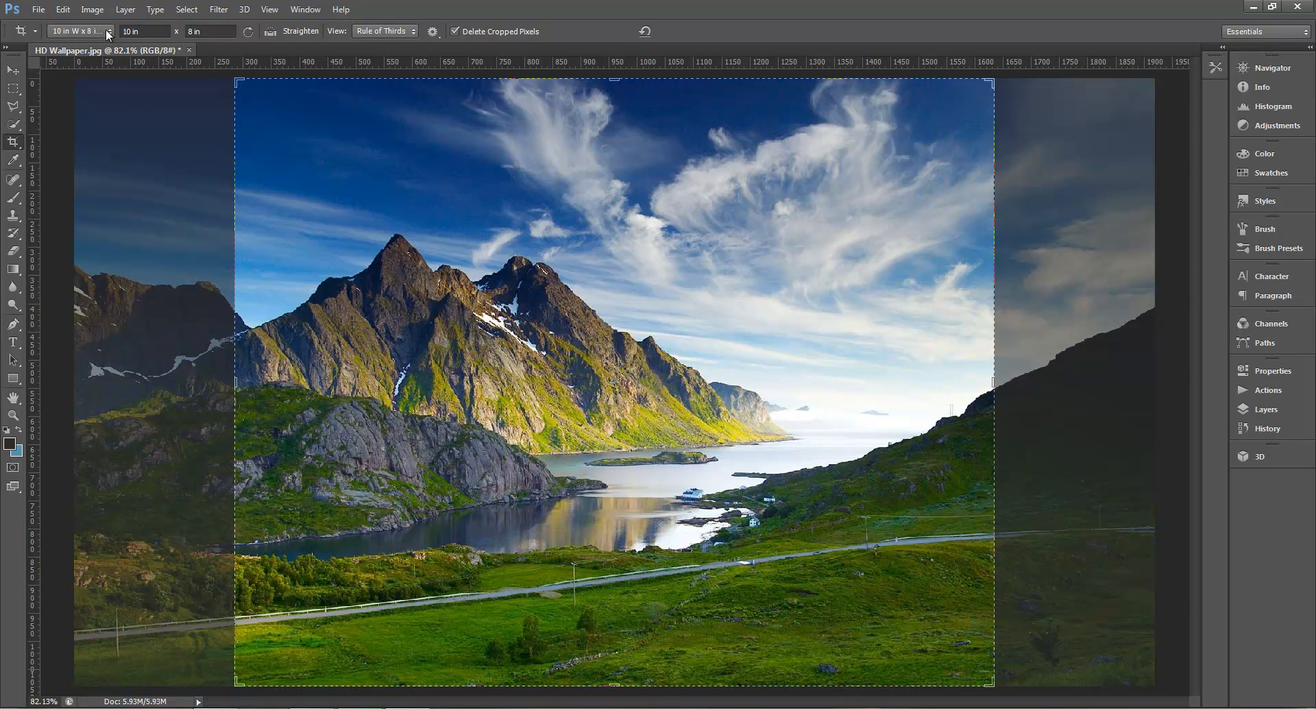
click(110, 30)
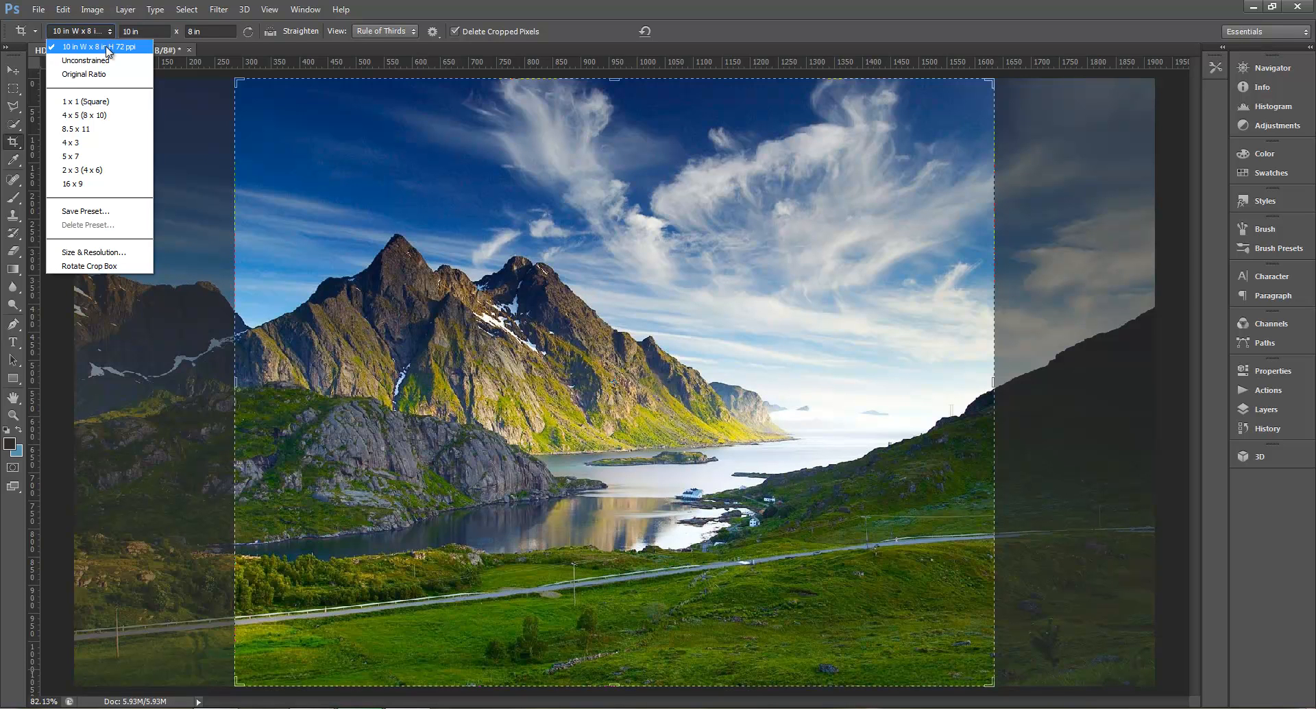
click(100, 62)
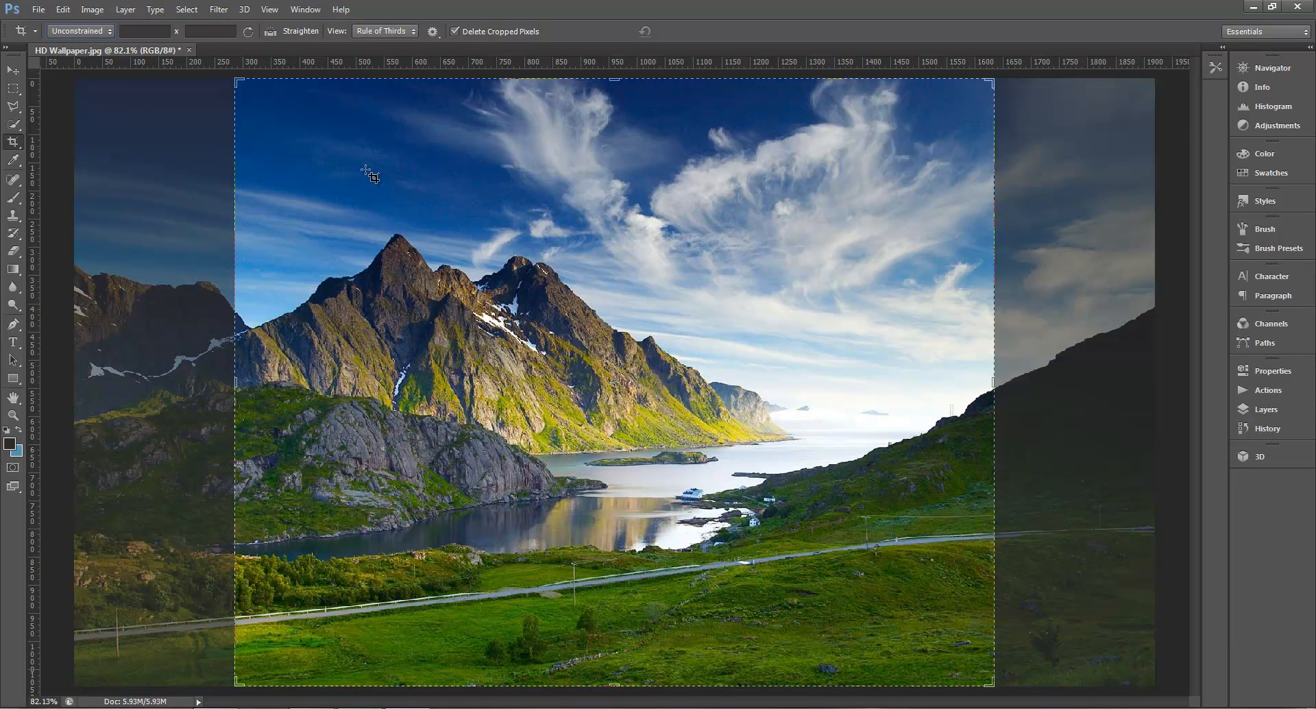
Step: Choose the 2 x 3 (4 x 6) crop preset and apply the crop to the wallpaper
click(103, 31)
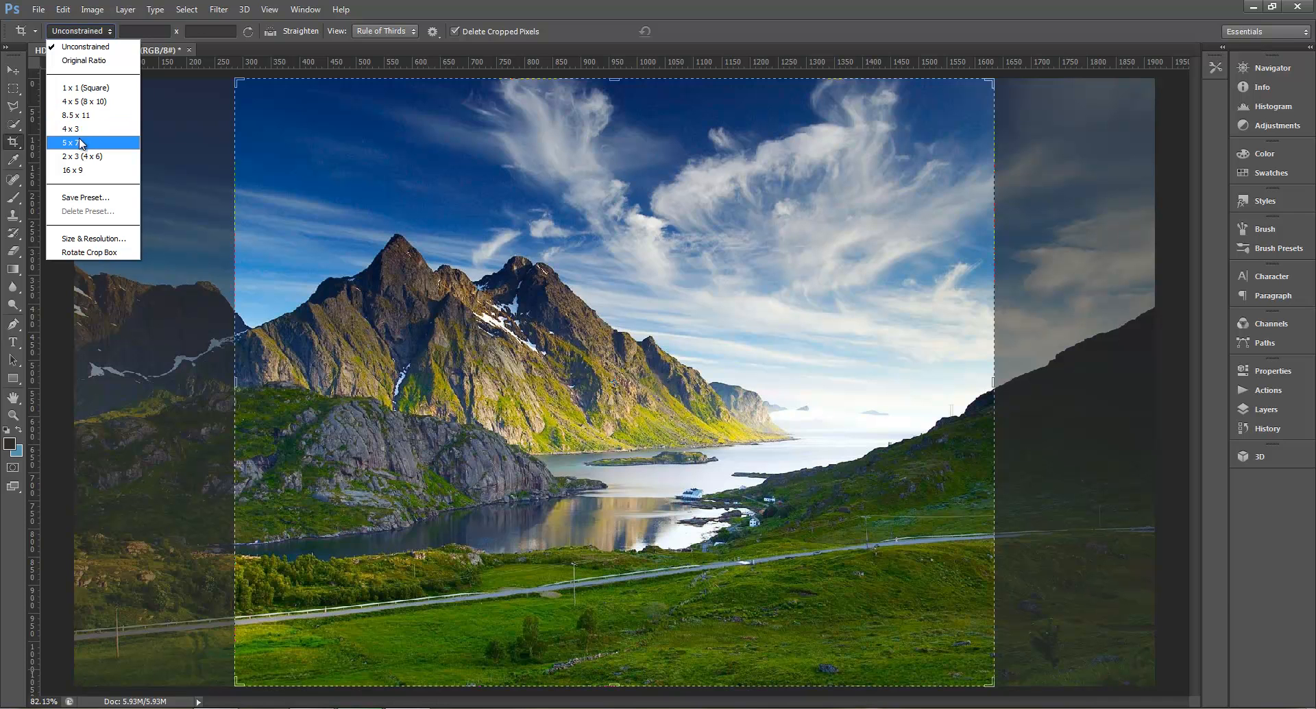
click(82, 156)
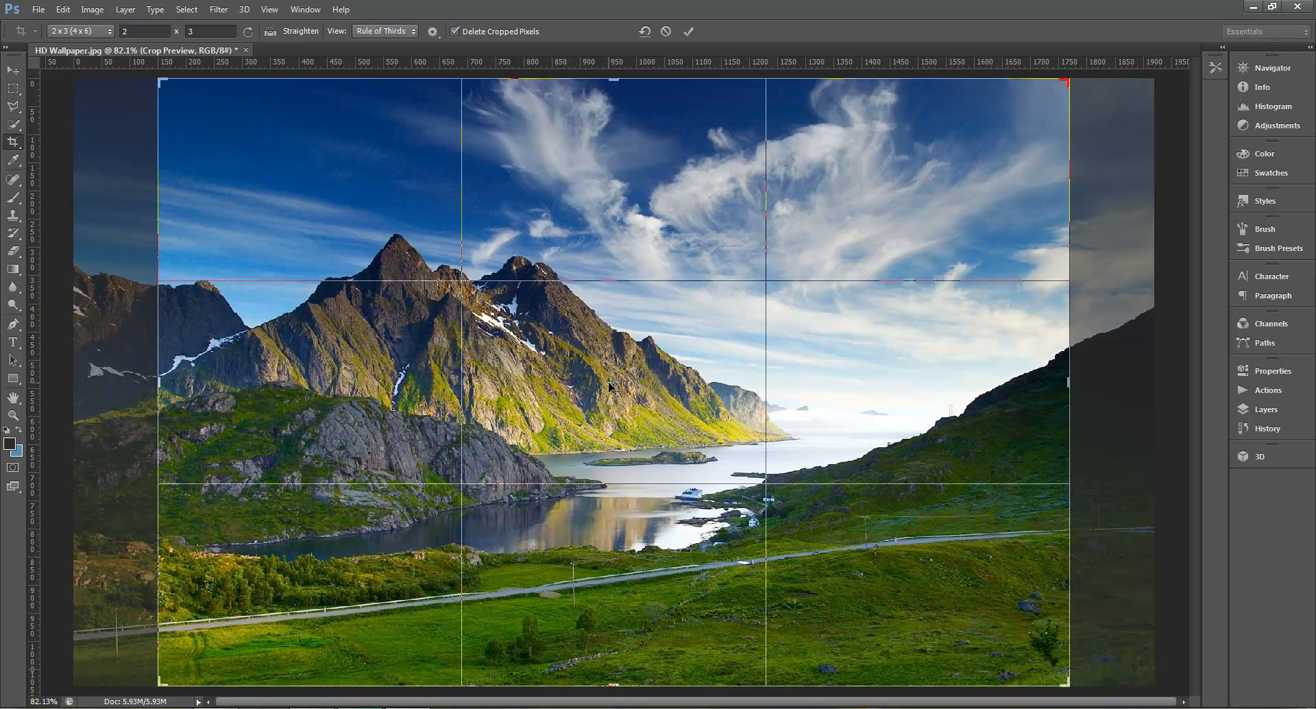
key(Return)
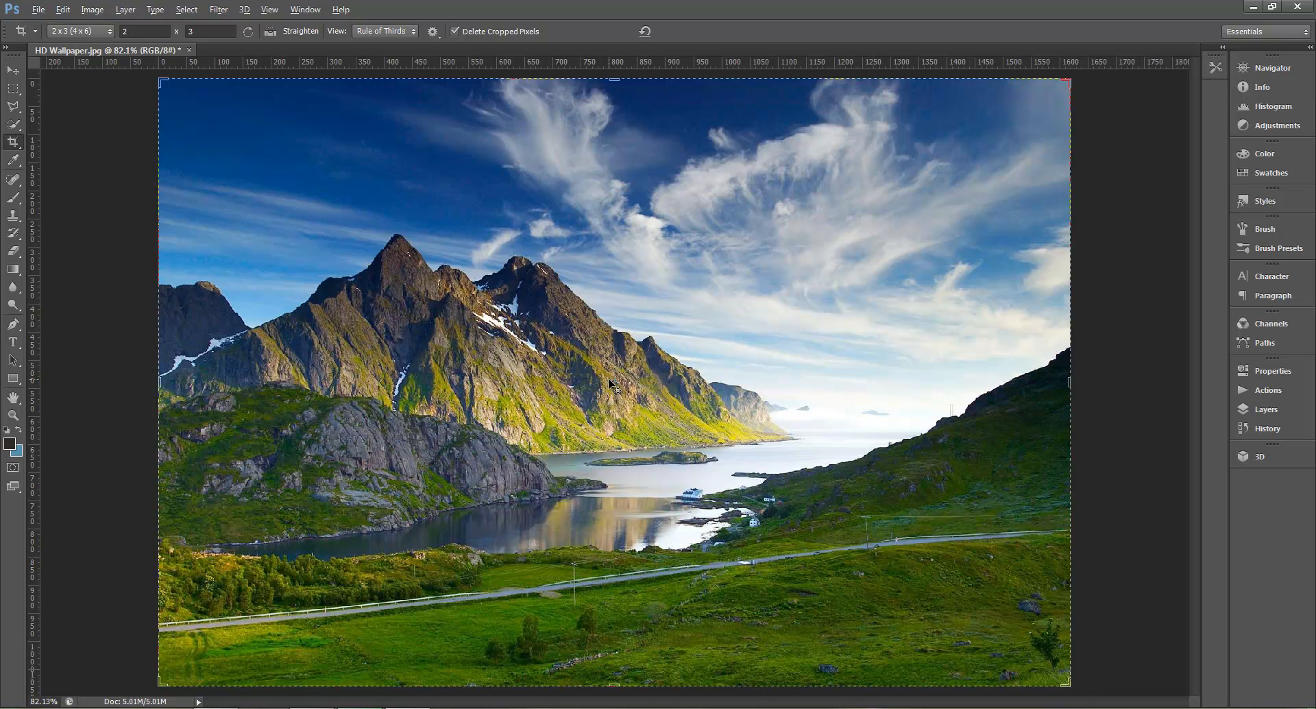
Step: Undo the 2 x 3 crop of the wallpaper and choose the 16 x 9 crop preset
key(ctrl+z)
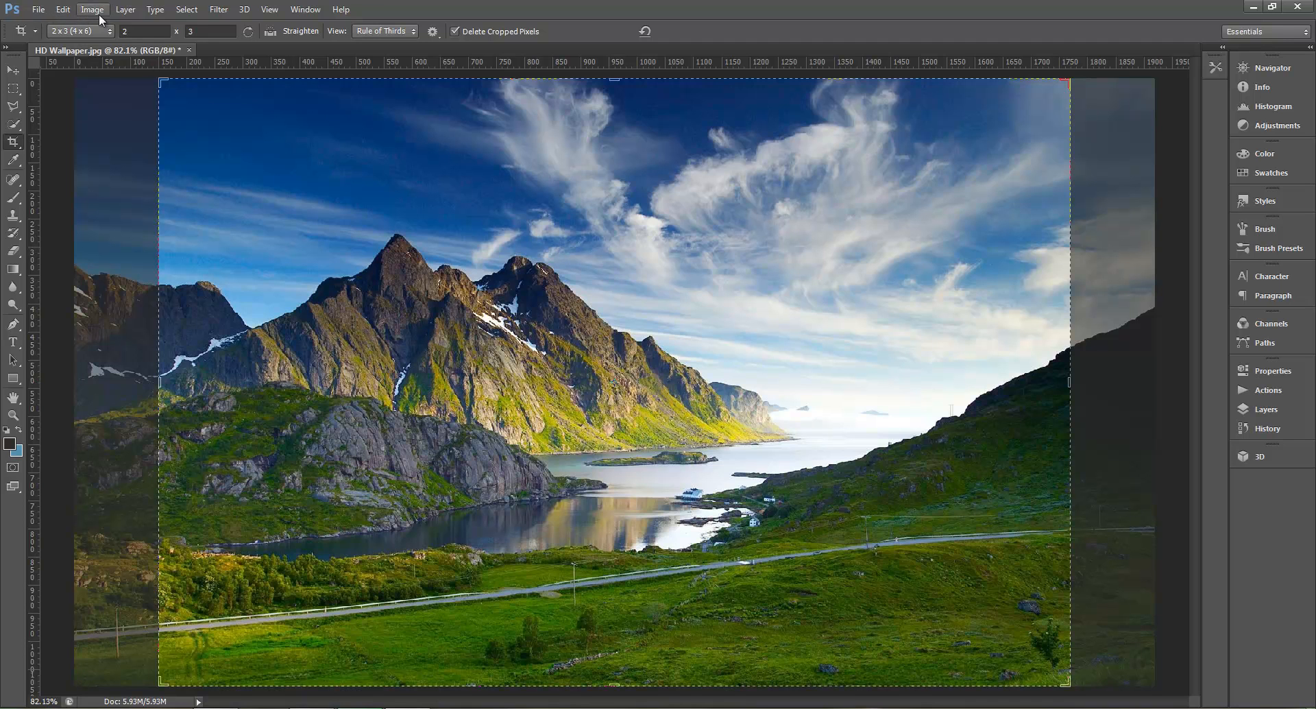
click(79, 31)
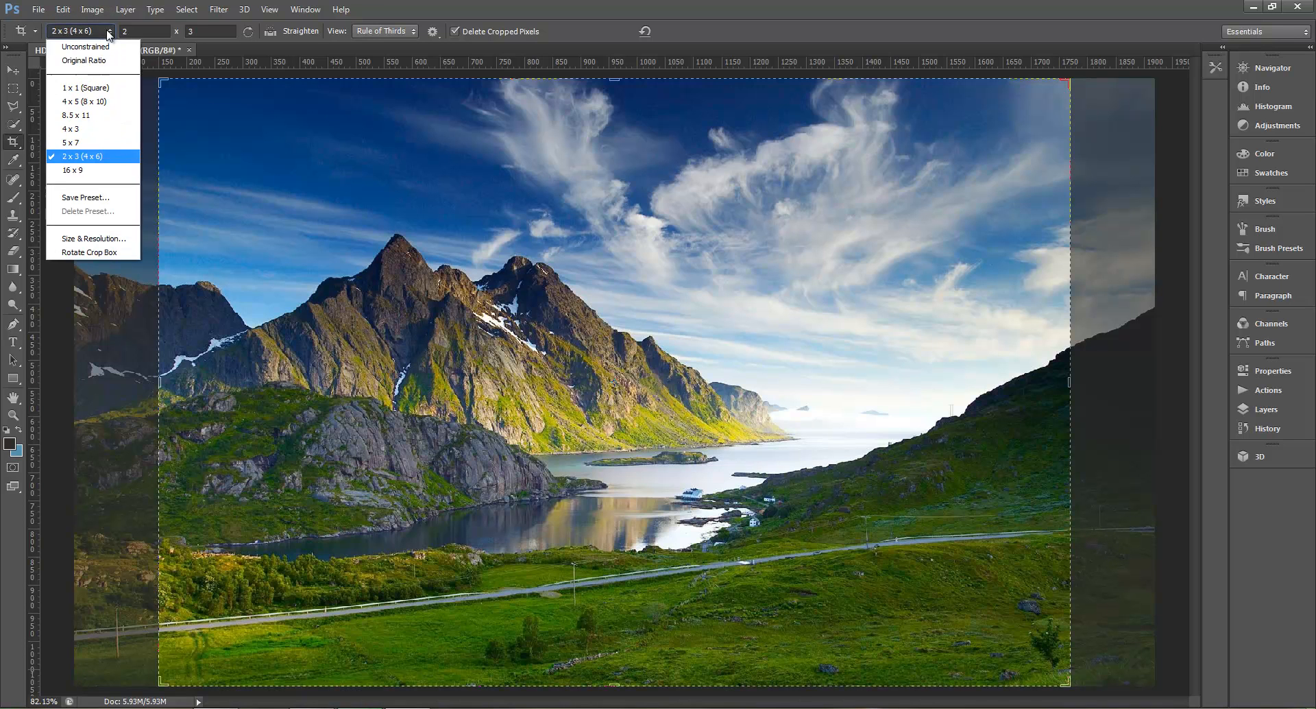
click(79, 172)
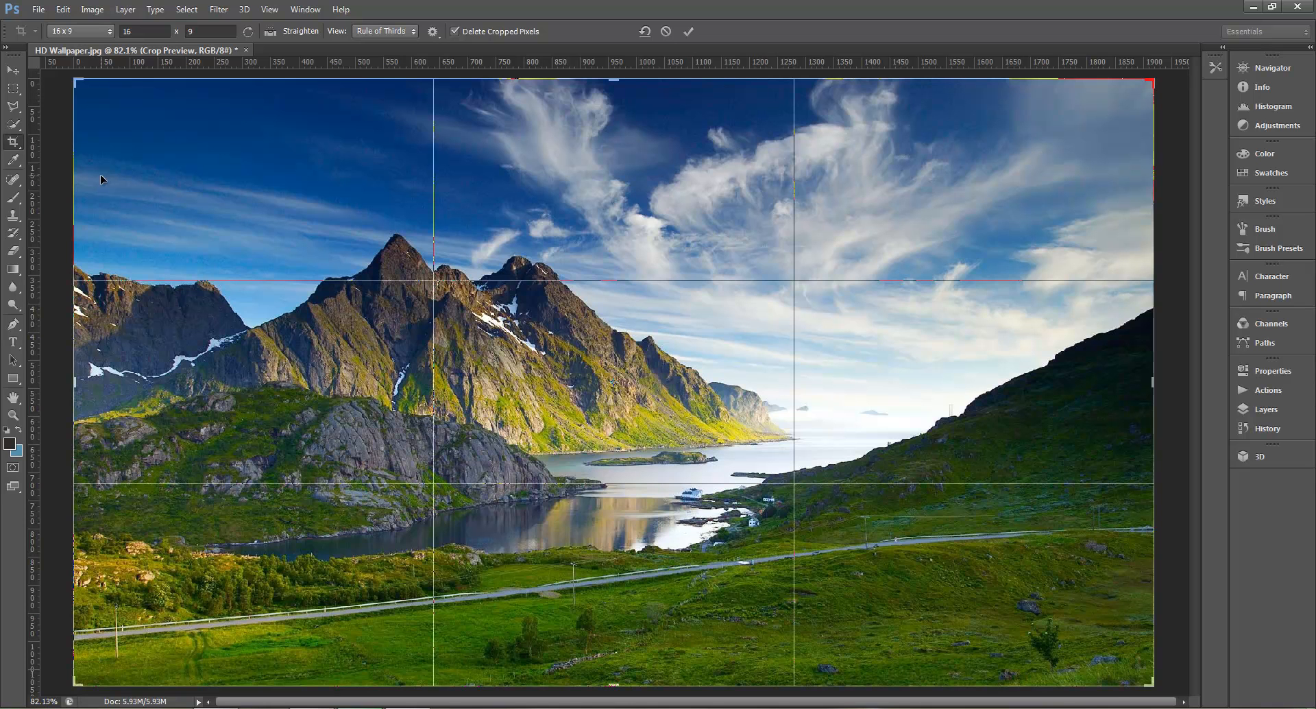
Step: Try a 16 x 9 crop that trims the sky and the left side of the wallpaper
drag(78, 82, 192, 160)
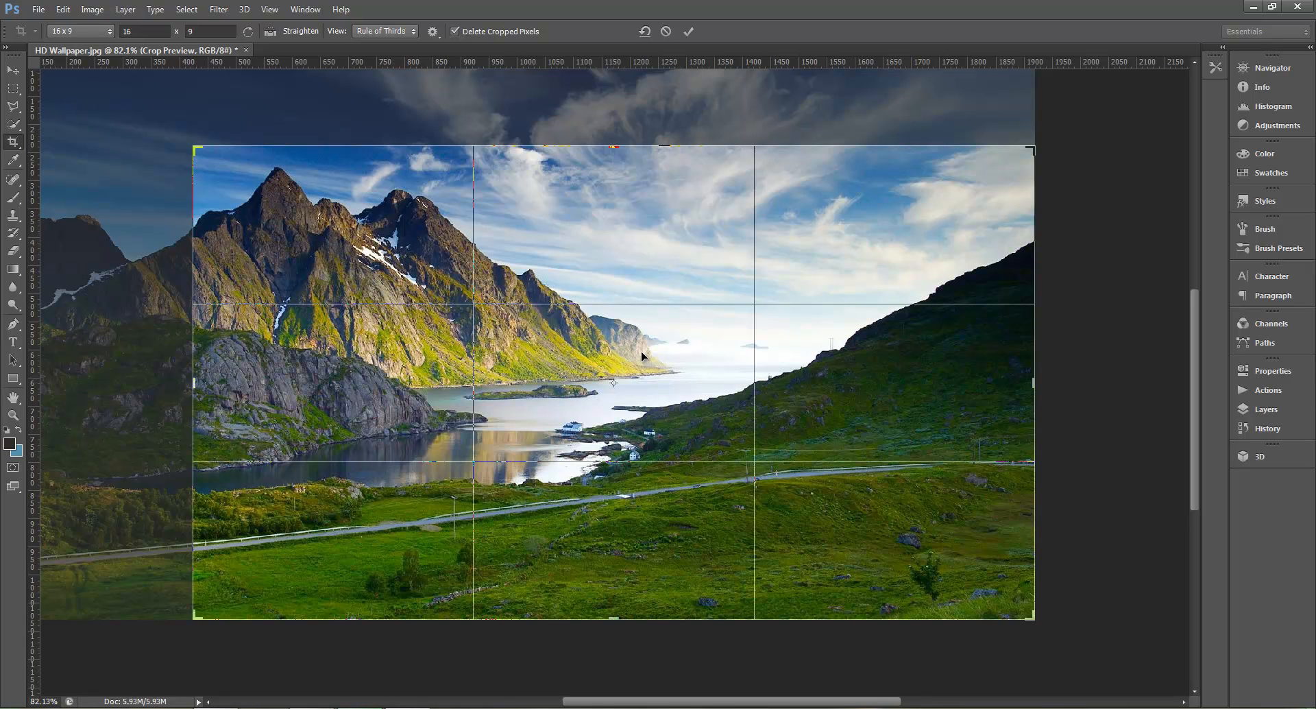
key(Return)
key(v)
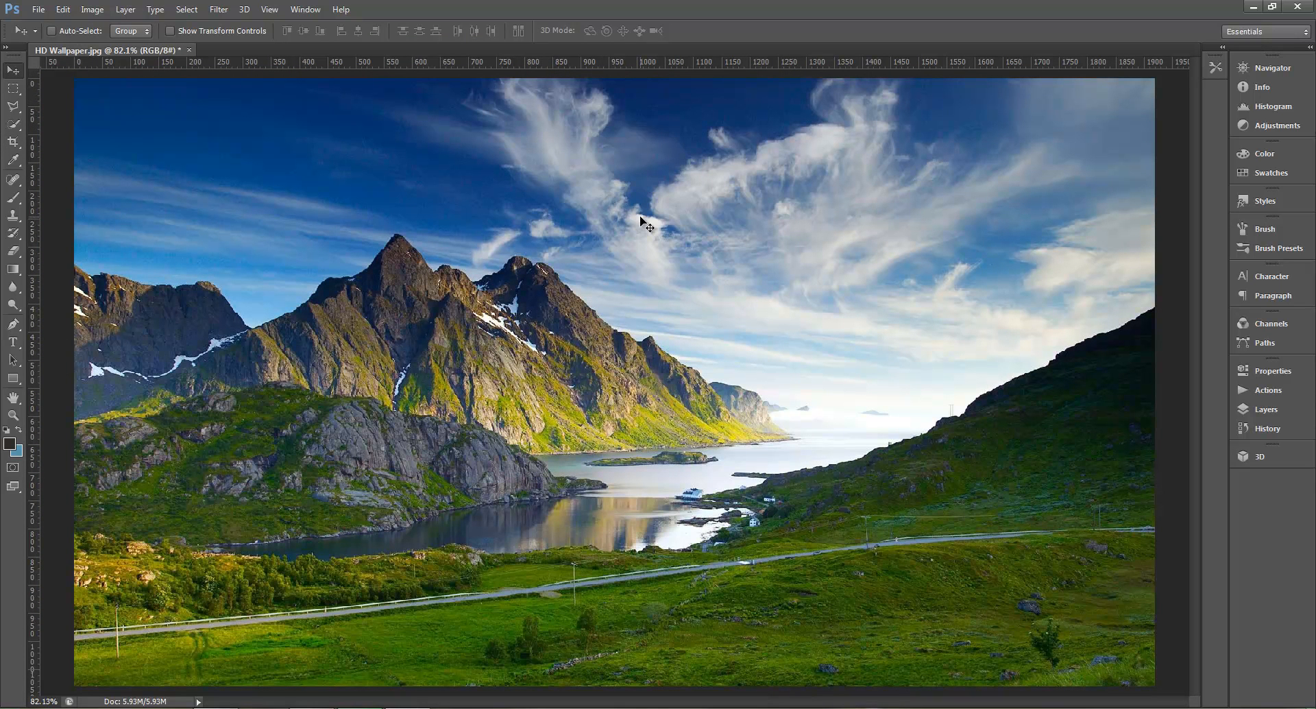
Step: Show the wallpaper's layers and set the Crop tool's ratio preset to Original Ratio
click(1272, 409)
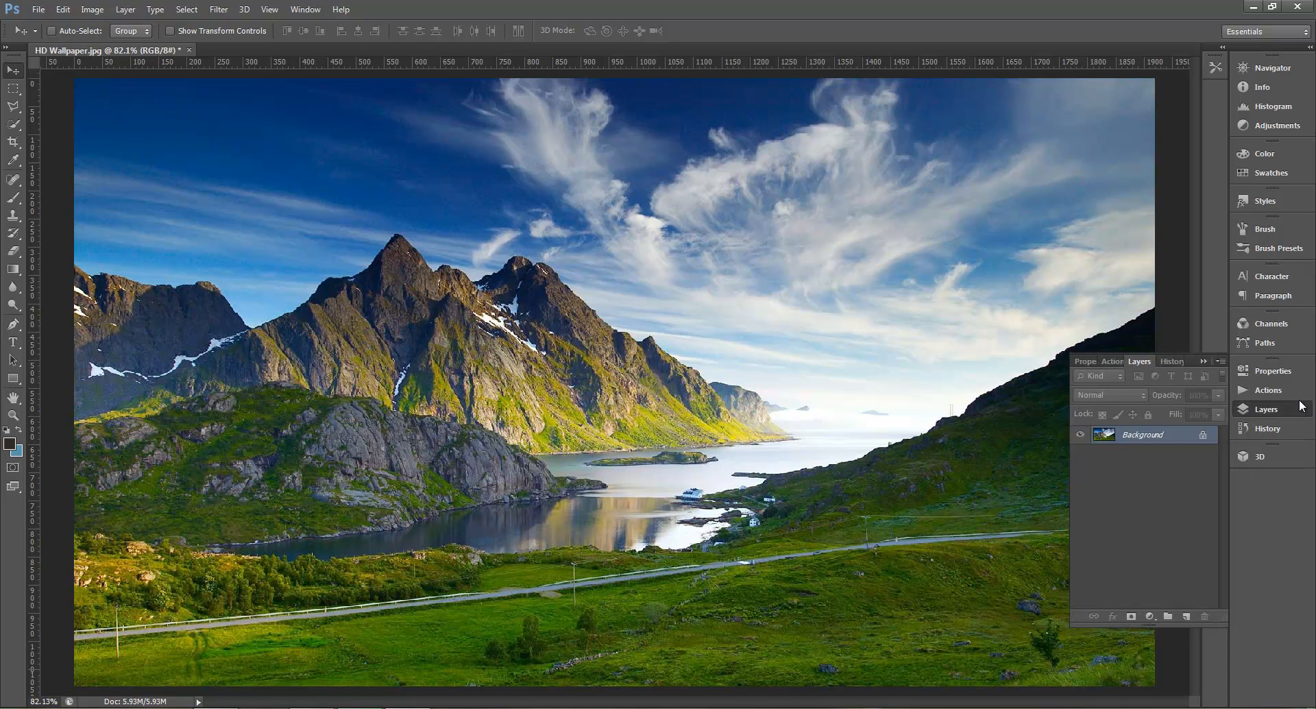
click(12, 142)
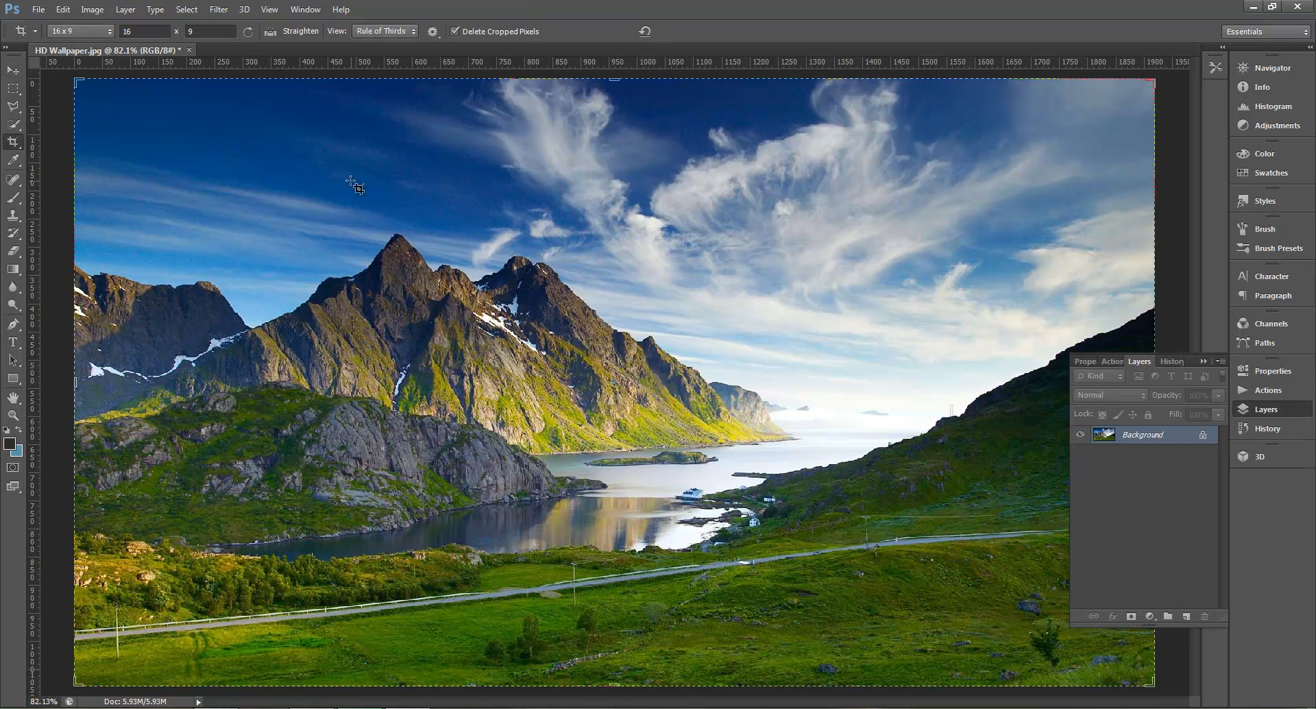
click(110, 32)
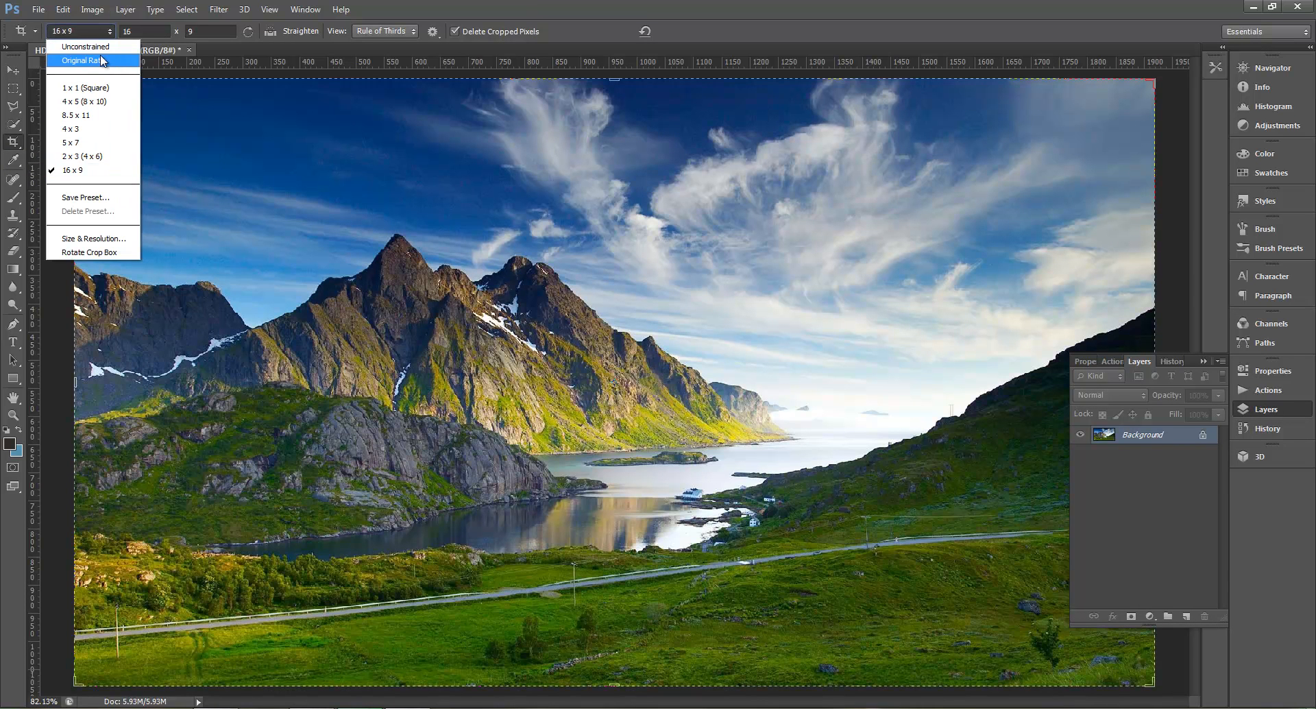
click(92, 60)
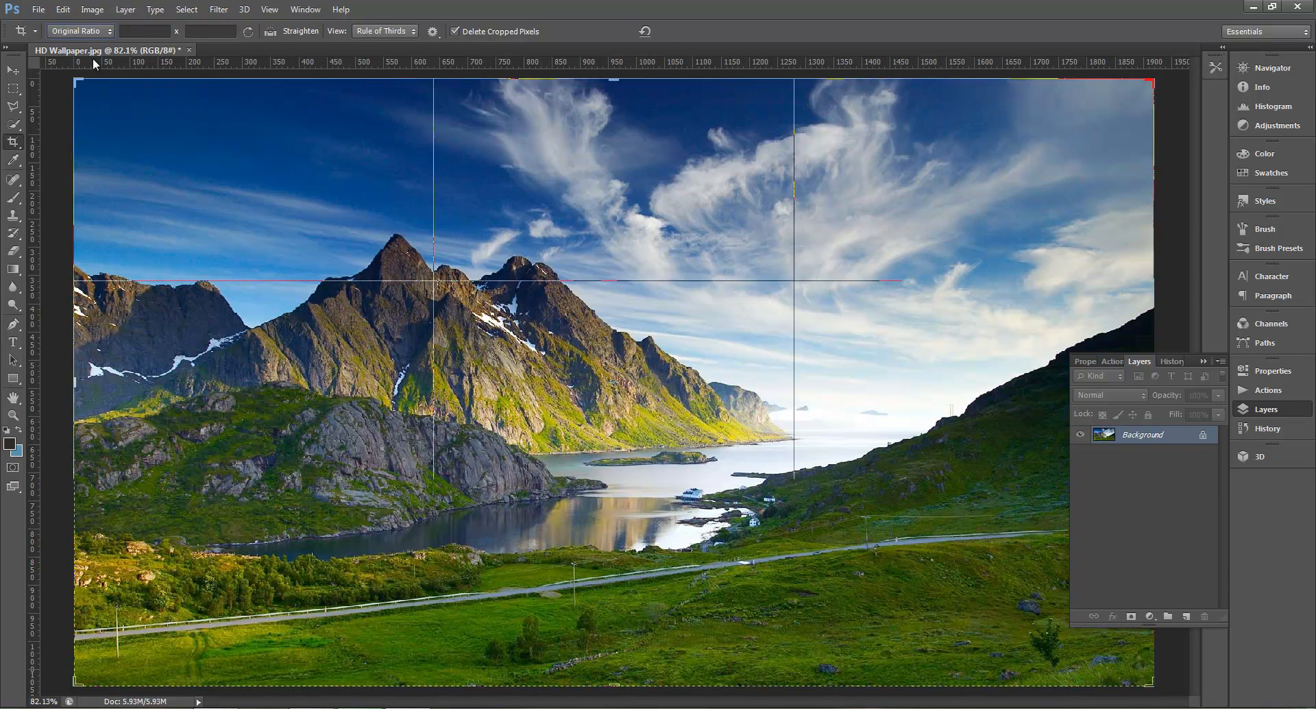
Step: Set the crop ratio preset to Unconstrained, and switch to the Move tool without cropping the image
click(105, 33)
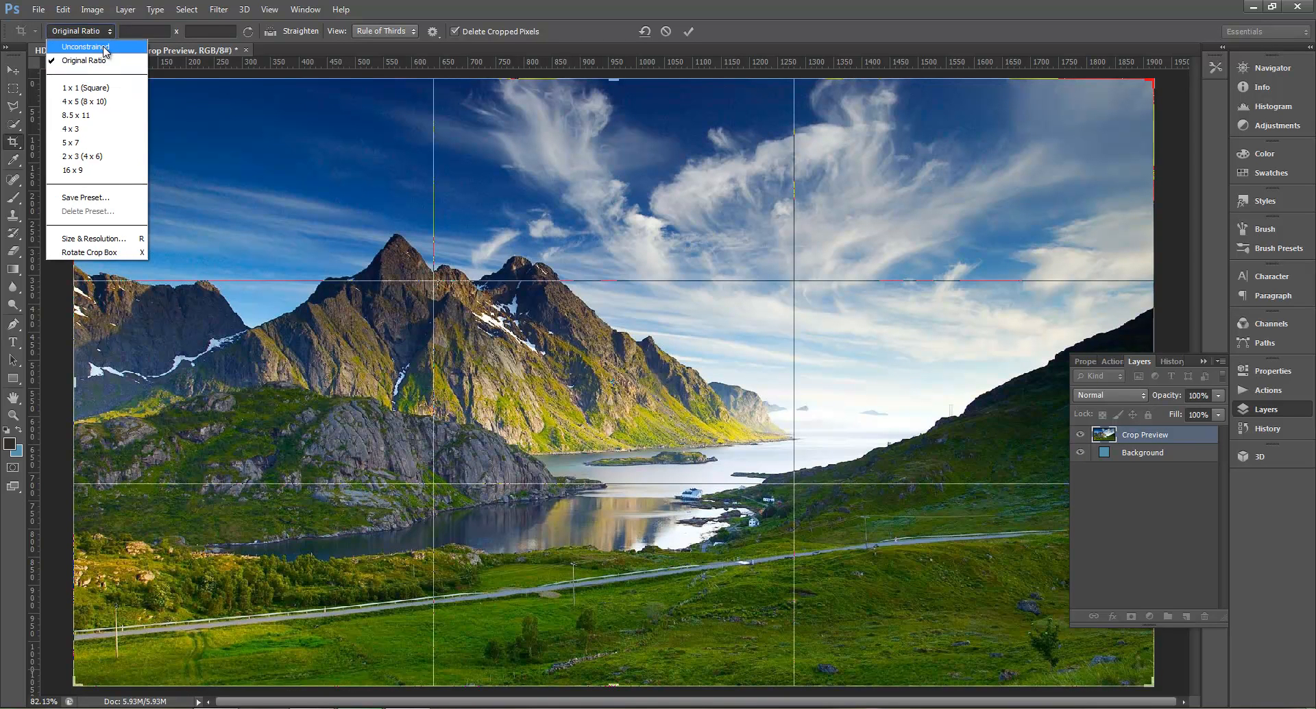
click(105, 48)
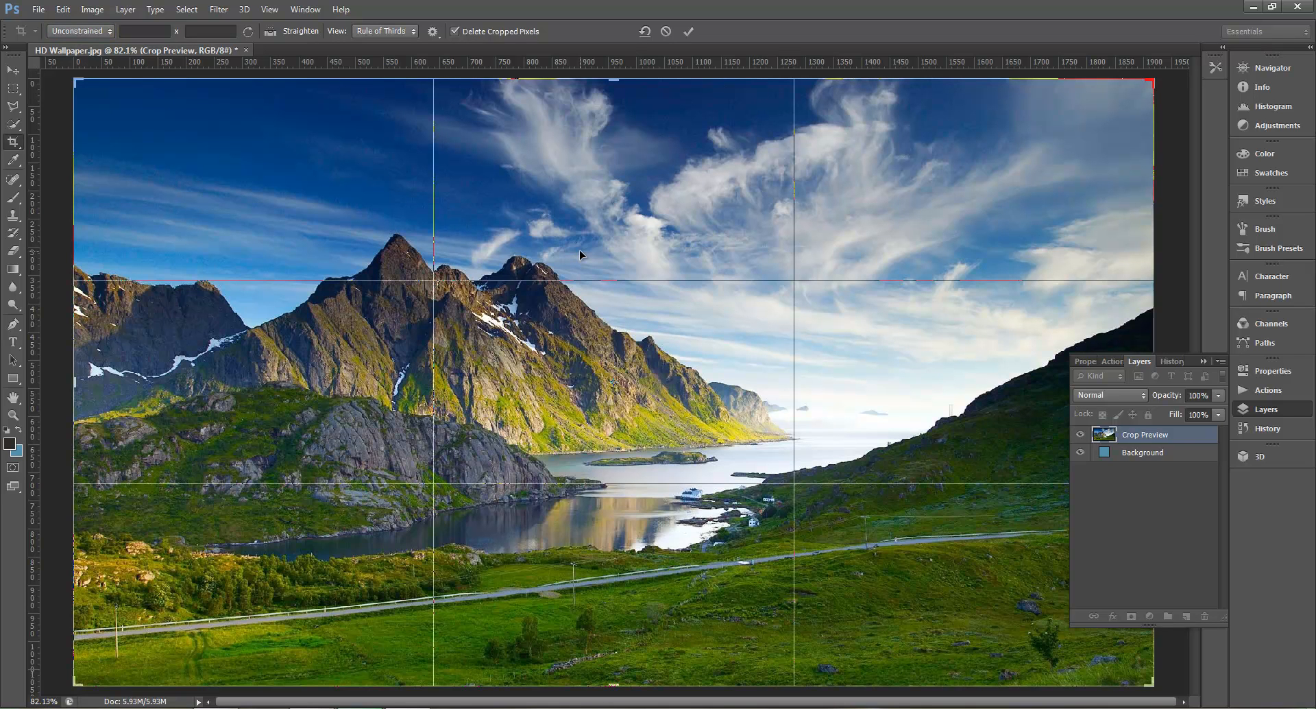
click(10, 72)
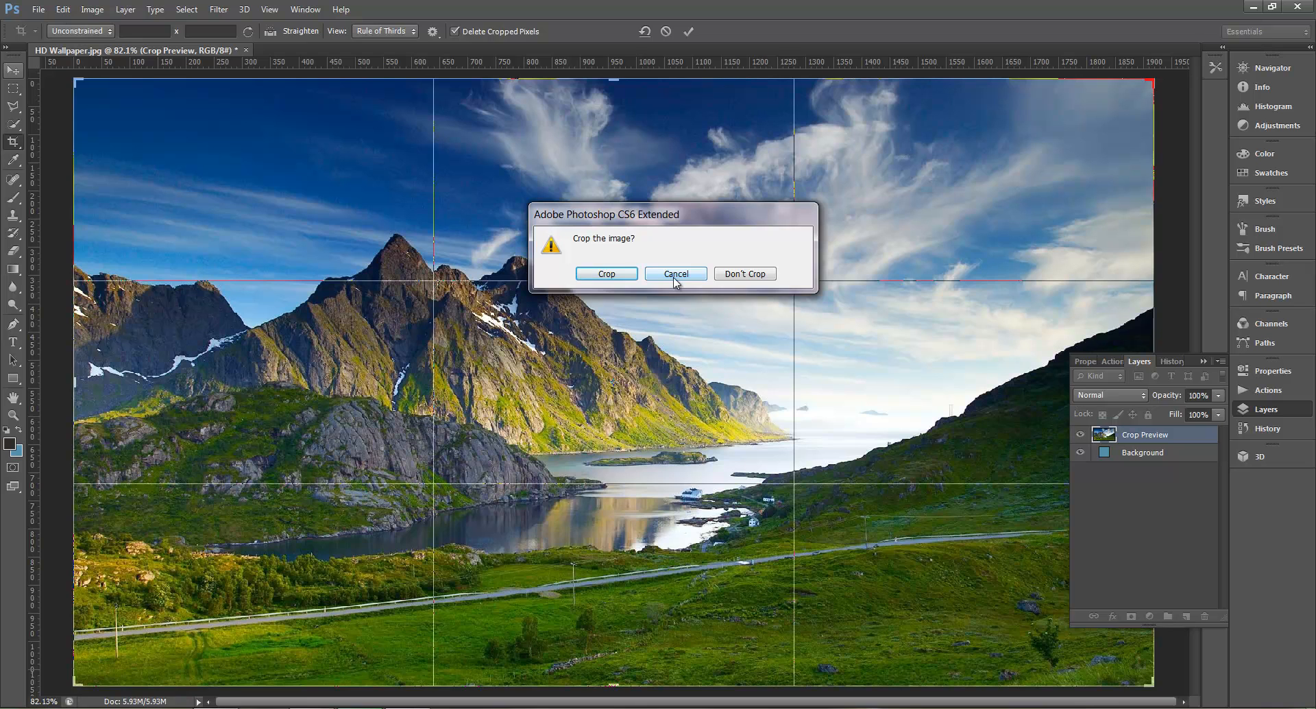
click(726, 275)
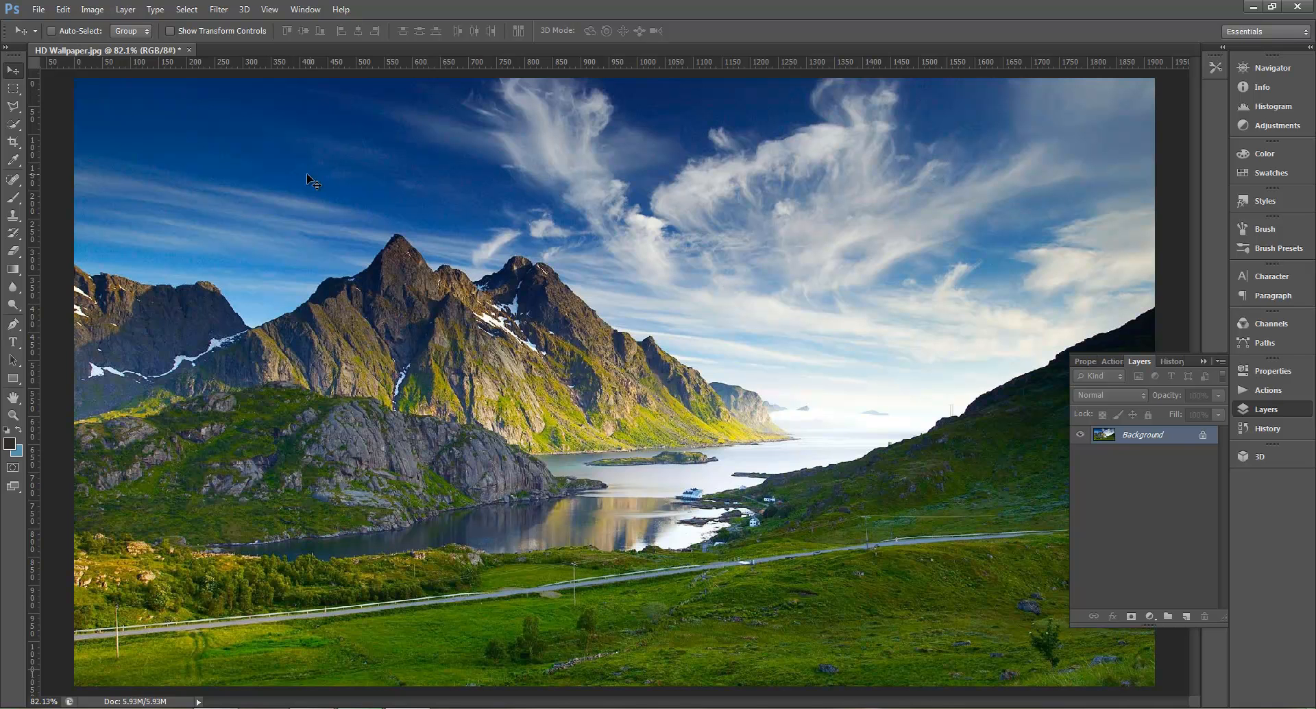
Step: Crop the wallpaper freehand with the Unconstrained preset to about 1380 × 915 pixels, with Delete Cropped Pixels on
click(15, 145)
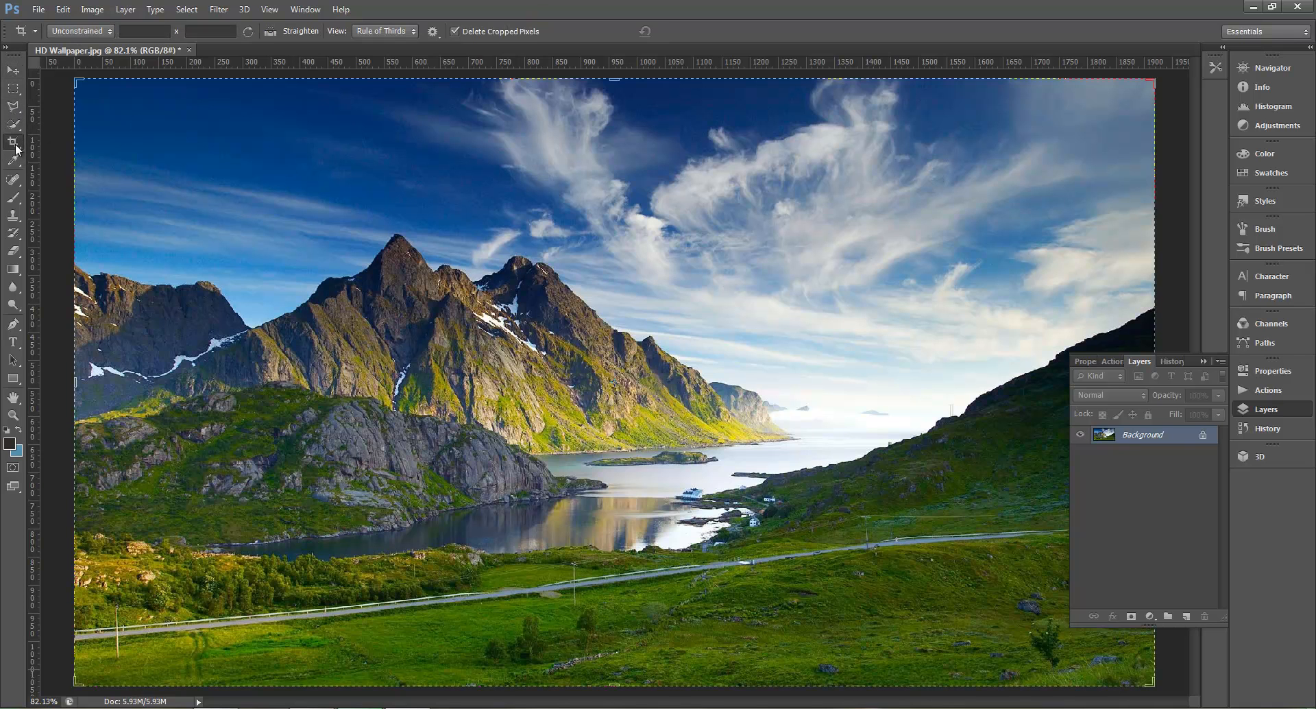
click(95, 31)
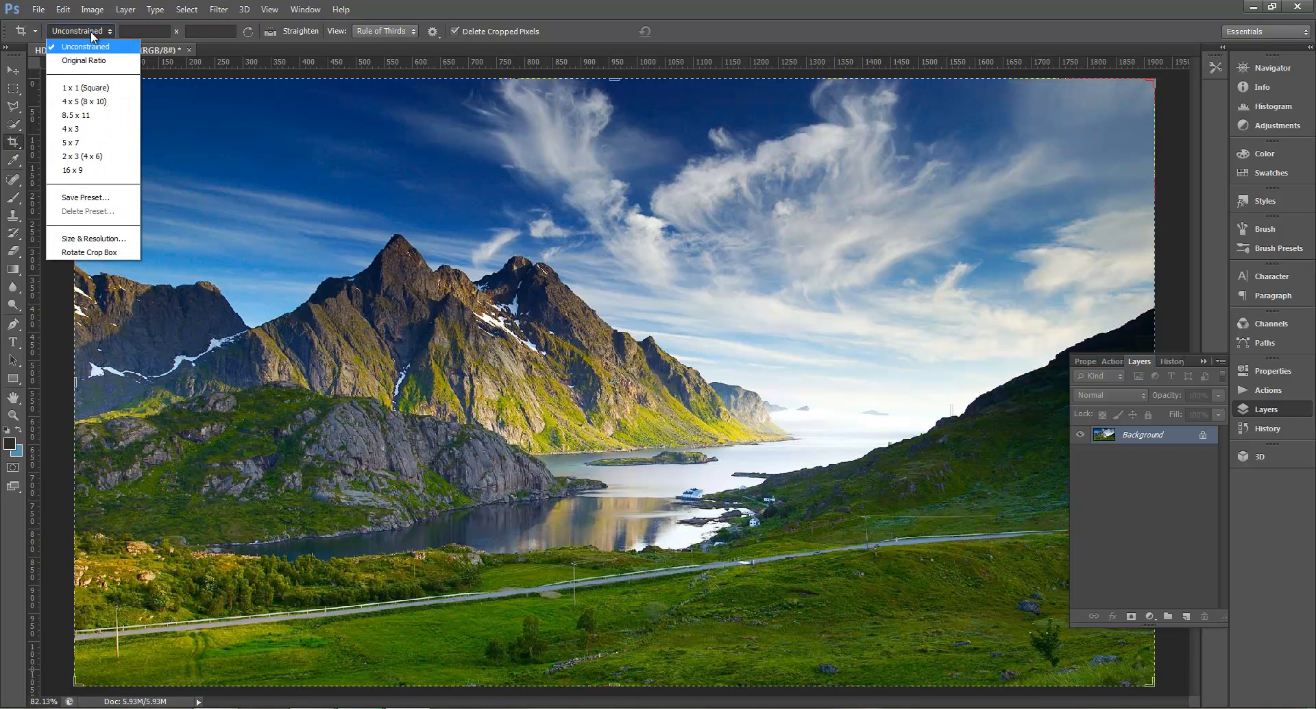
click(96, 47)
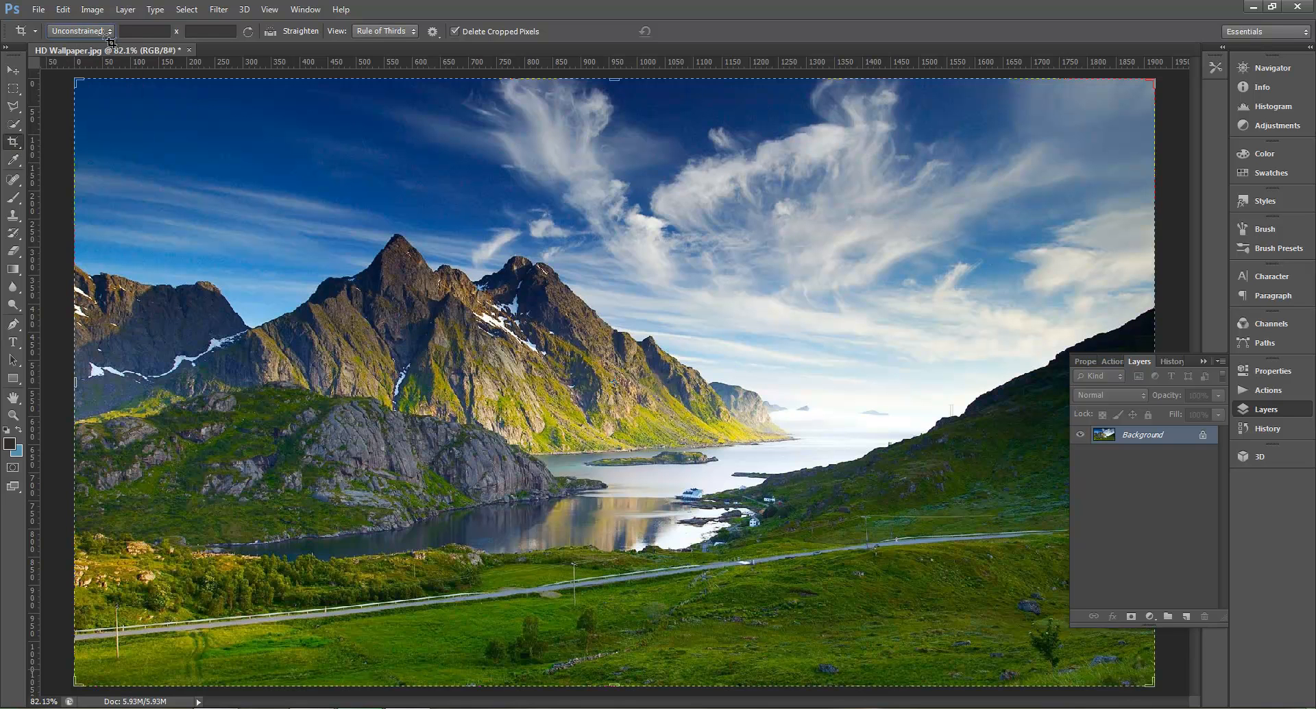
drag(188, 125, 967, 646)
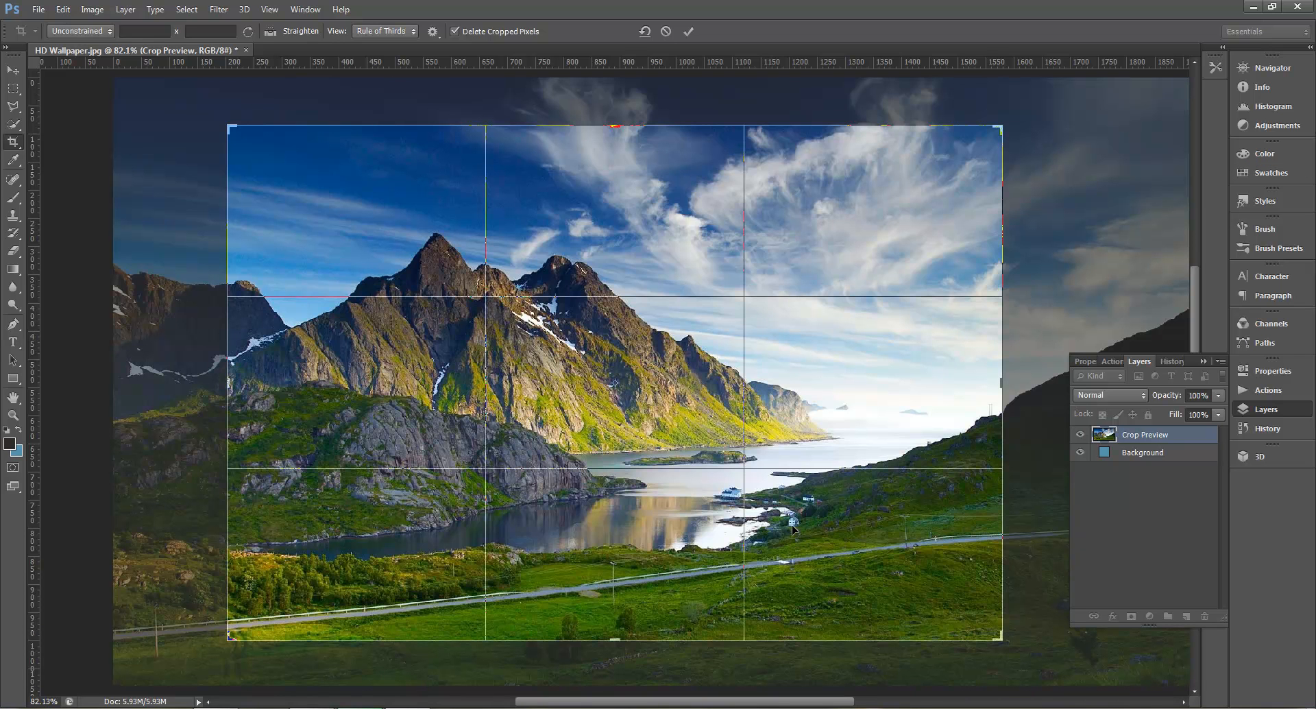
click(689, 31)
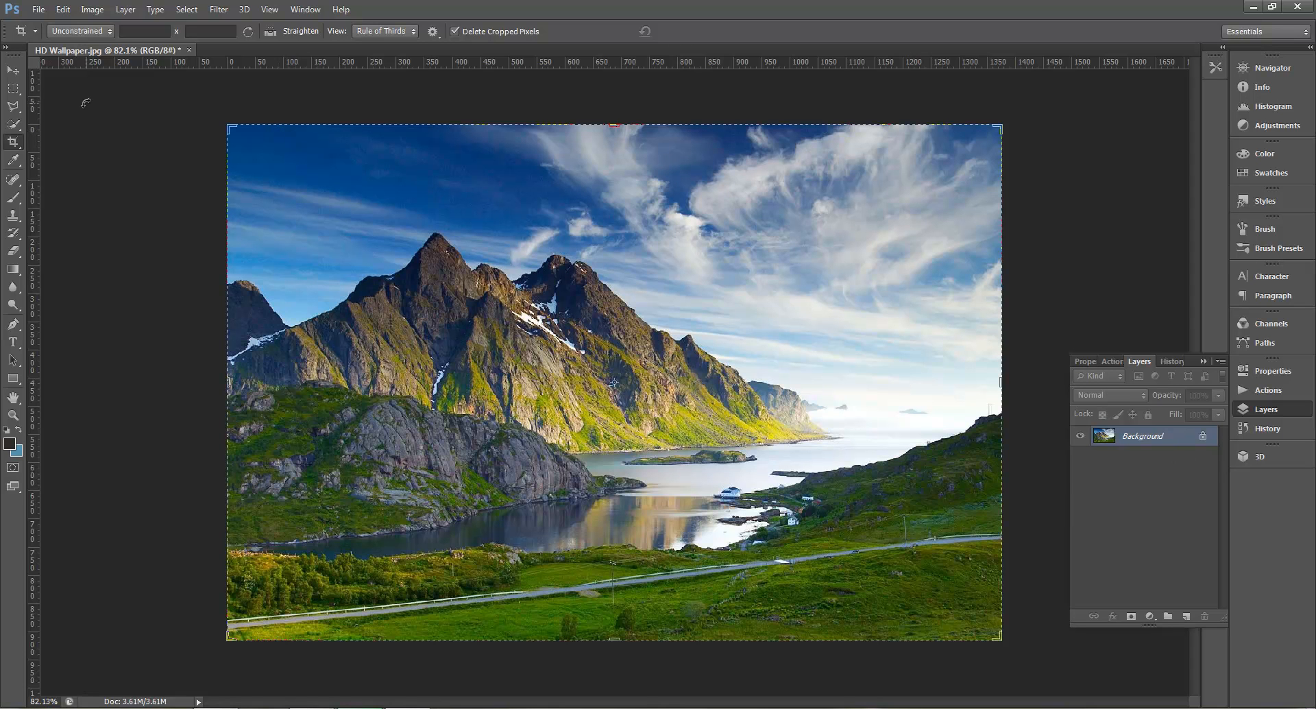
Step: Try to move the cropped background with the Move tool, and undo the freehand crop
click(13, 70)
drag(509, 425, 730, 376)
click(653, 273)
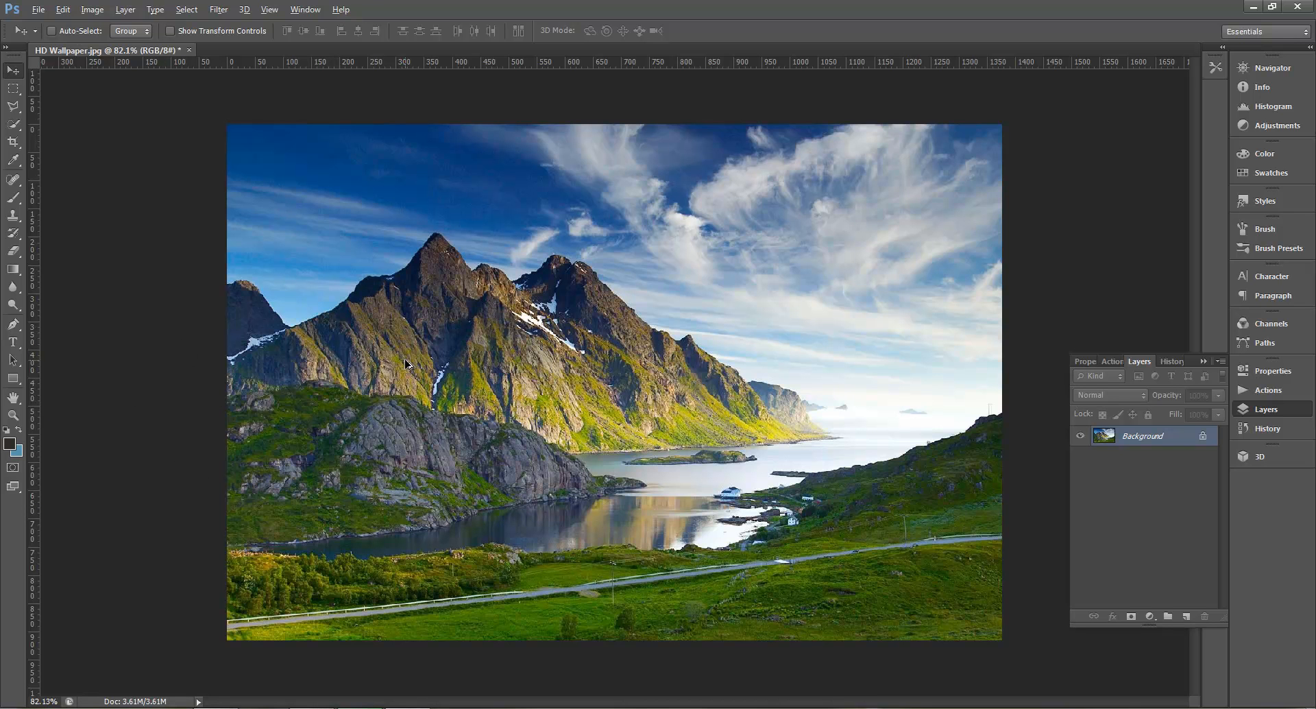
key(ctrl+z)
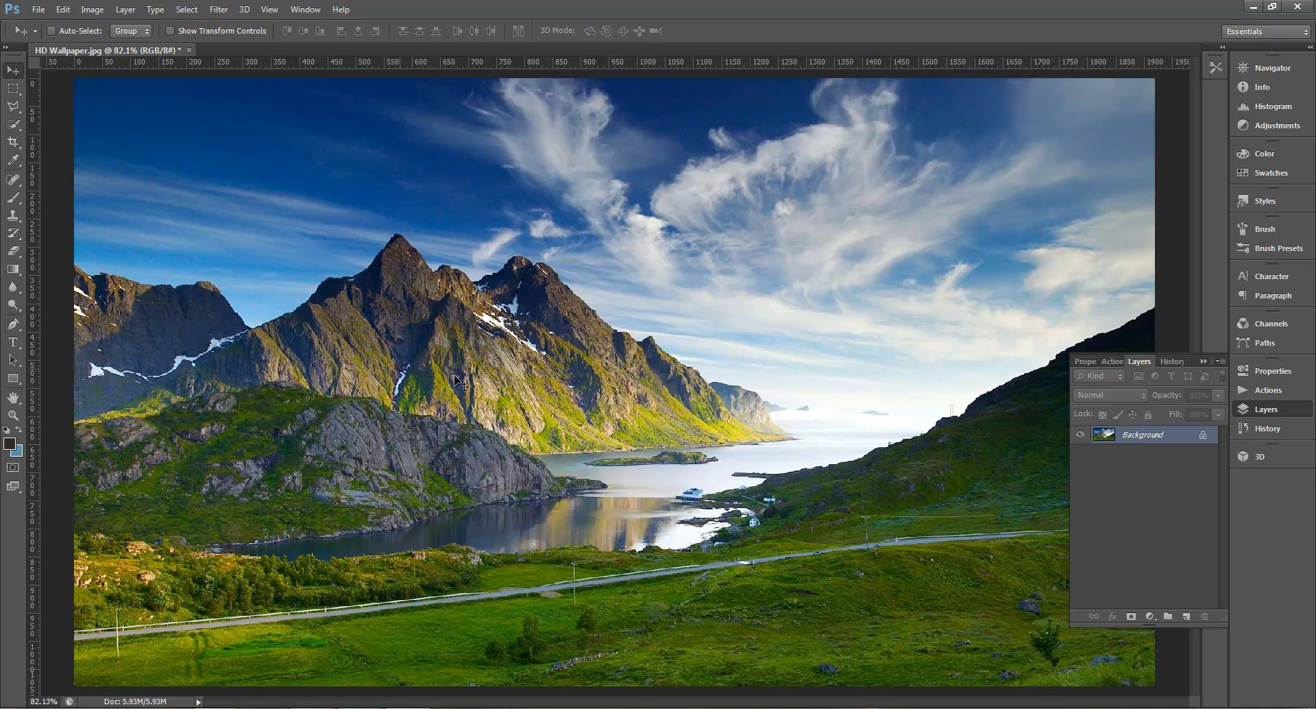
Step: Crop the wallpaper freehand to about 1165 × 845 pixels around the lake, with Delete Cropped Pixels turned off
click(13, 142)
drag(383, 192, 1043, 671)
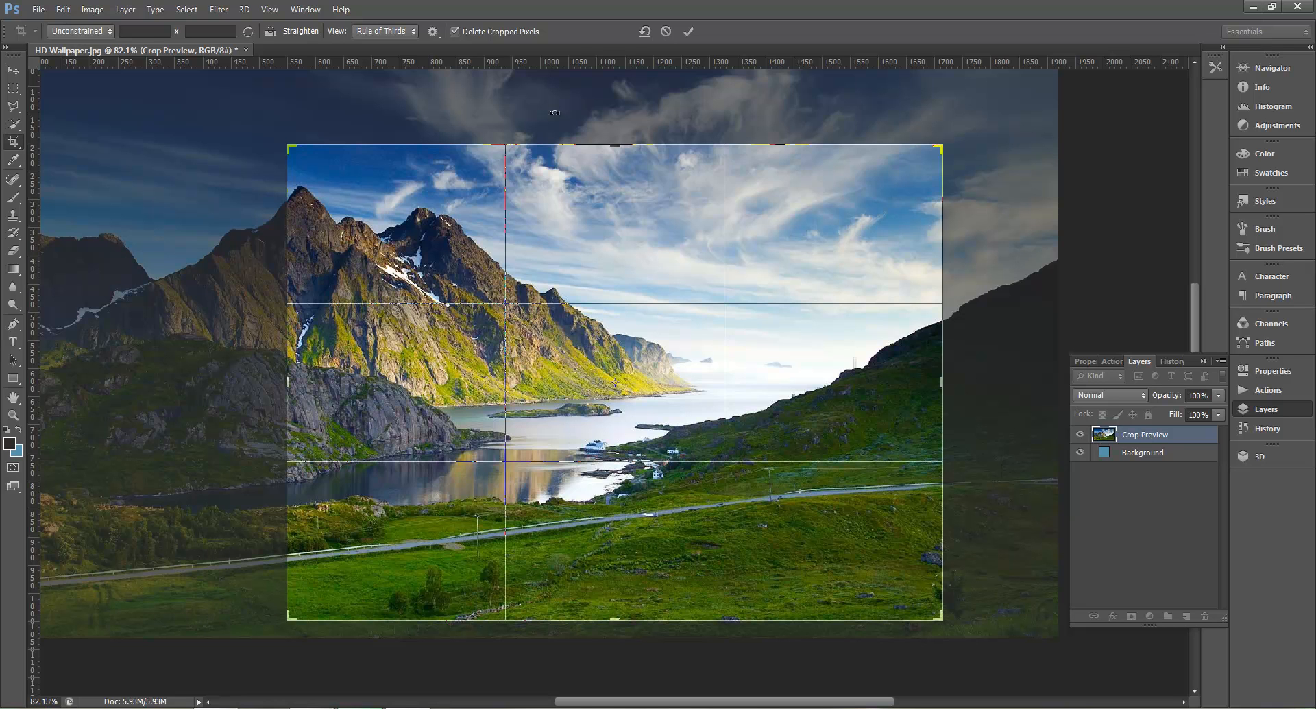
click(455, 32)
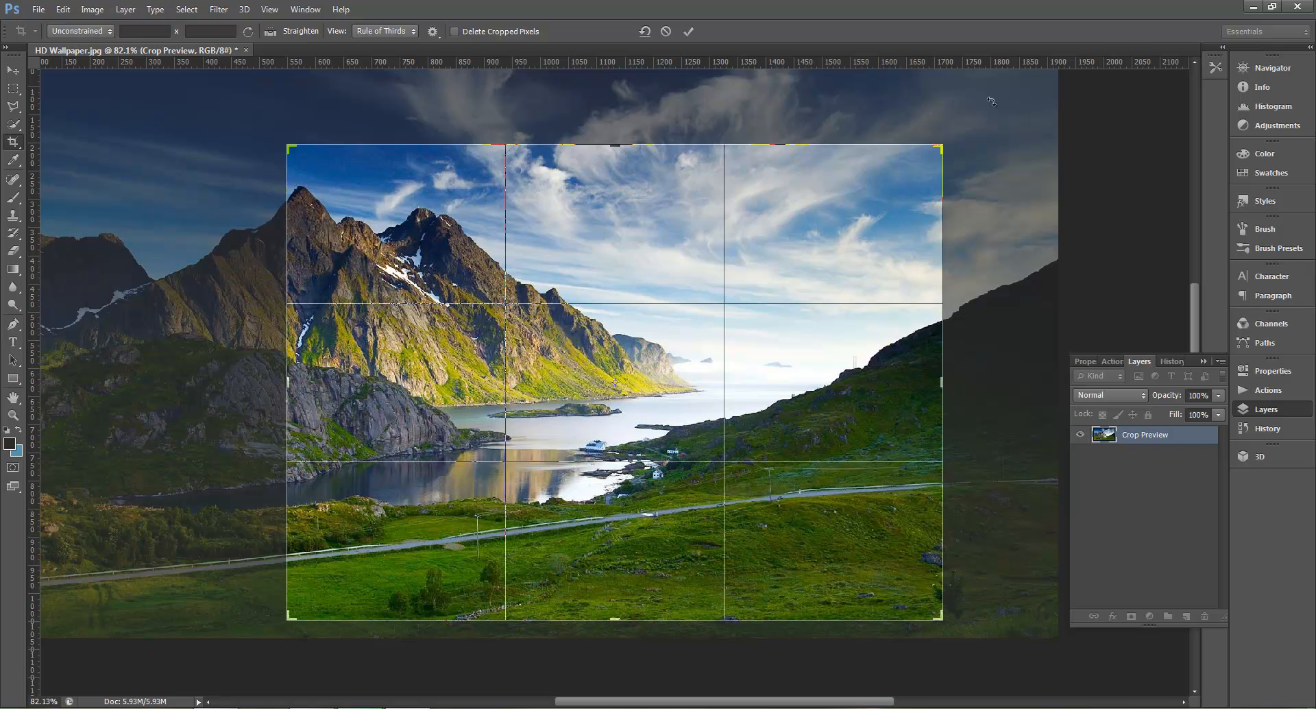
click(689, 32)
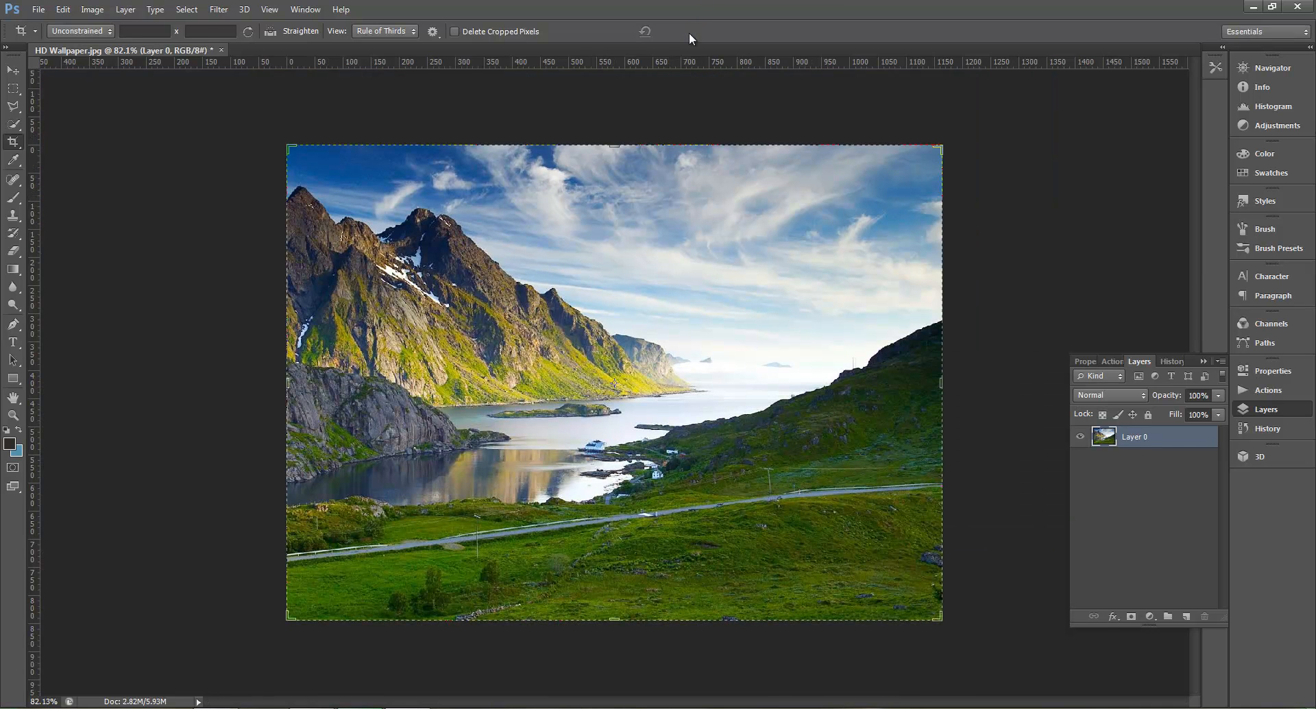
Step: Reposition Layer 0 within the cropped canvas using the Move tool, shifting the hidden parts of the photo into the frame
click(13, 70)
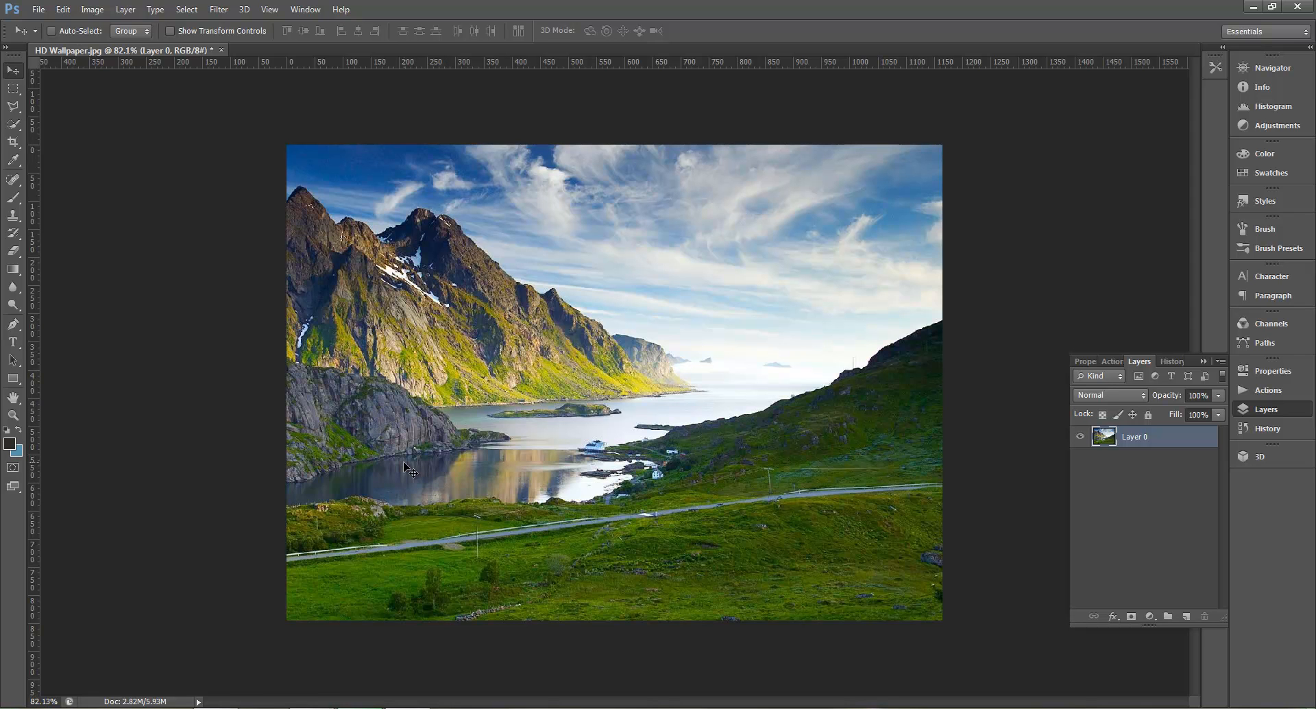
drag(403, 460, 510, 461)
drag(413, 465, 514, 468)
drag(422, 475, 521, 470)
mouse_move(603, 471)
mouse_down()
mouse_move(481, 482)
mouse_move(551, 484)
mouse_move(605, 506)
mouse_move(596, 492)
mouse_up()
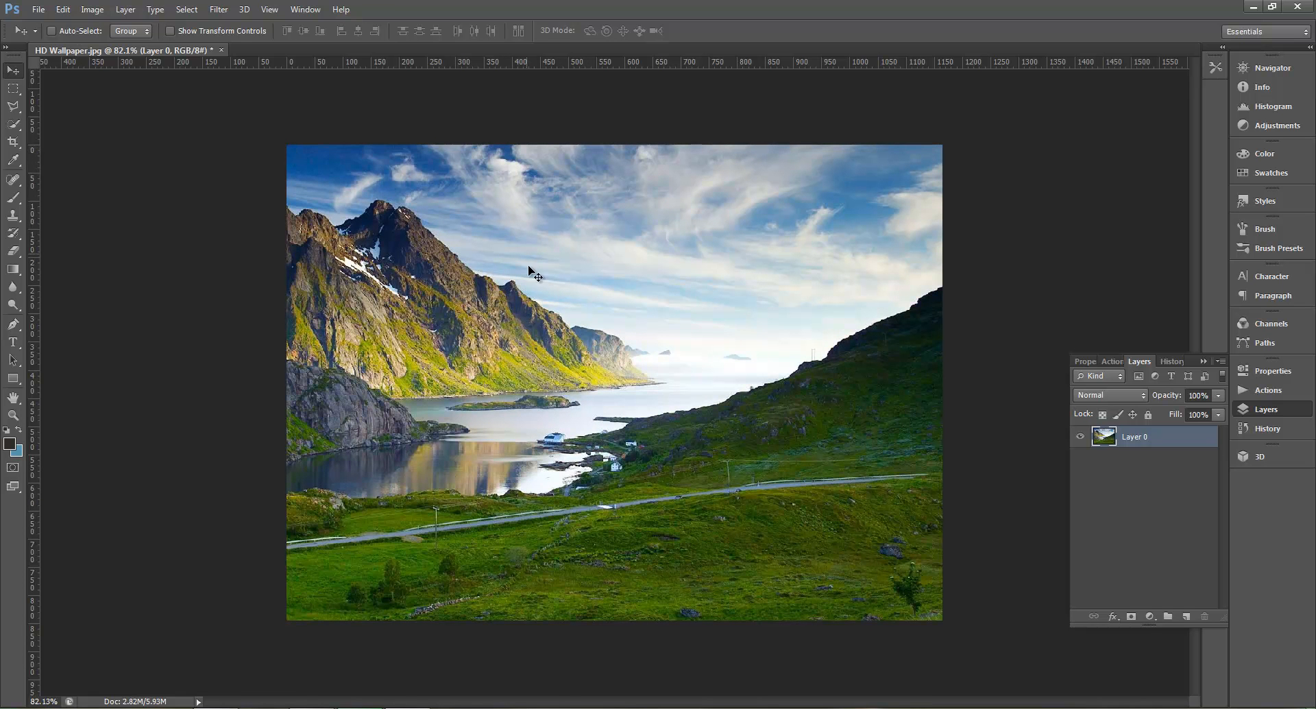
drag(465, 459, 516, 450)
drag(468, 396, 582, 410)
drag(437, 411, 573, 407)
drag(797, 428, 702, 422)
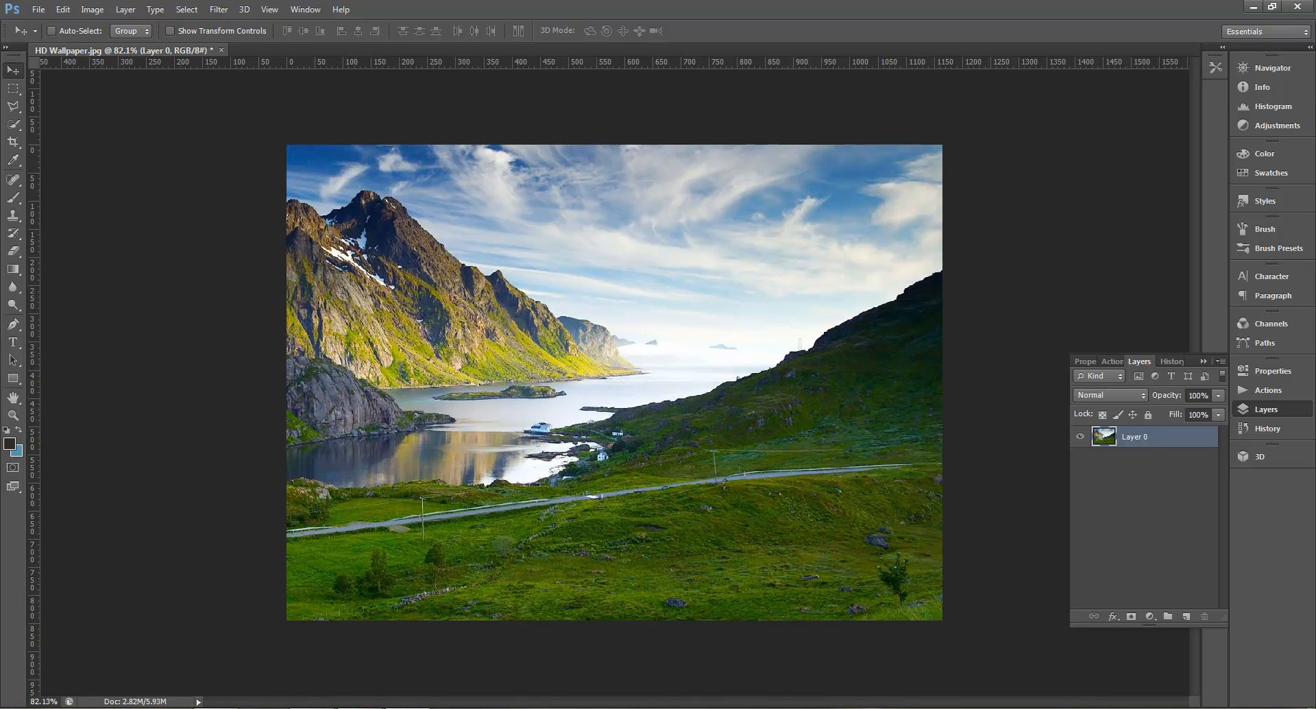
click(338, 708)
click(337, 708)
drag(671, 371, 641, 363)
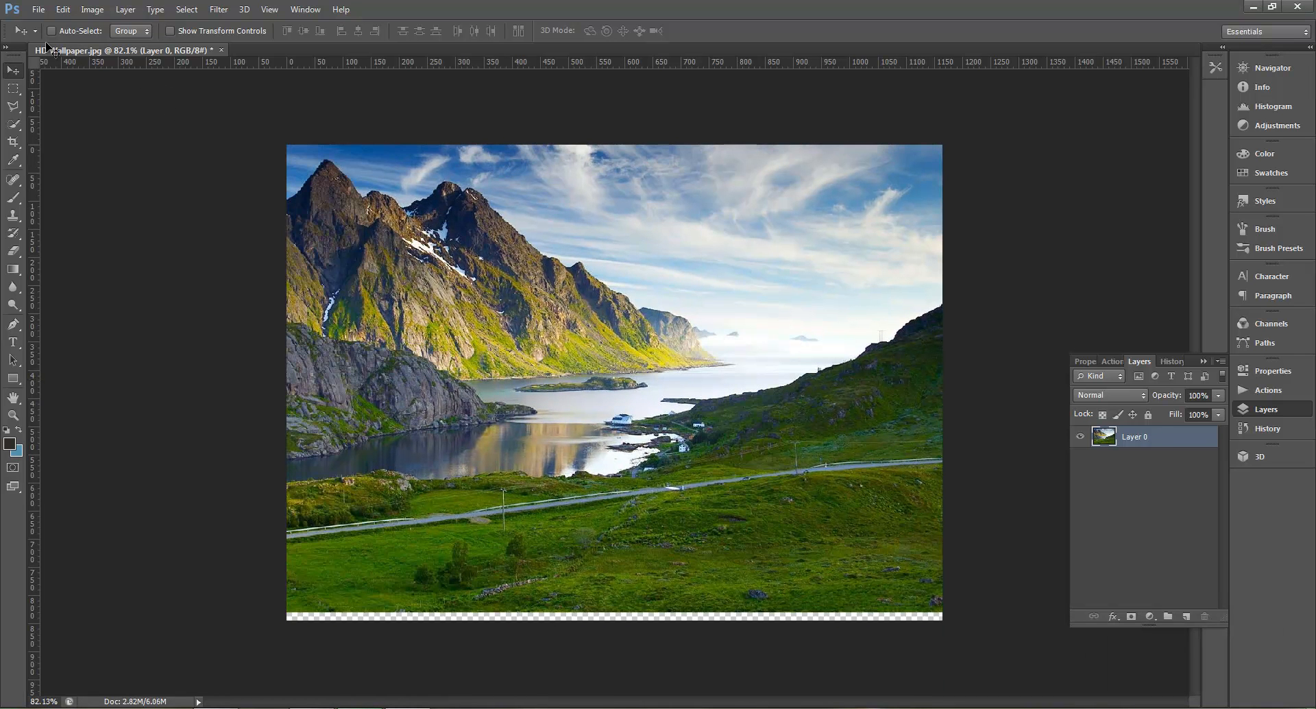
drag(631, 438, 596, 456)
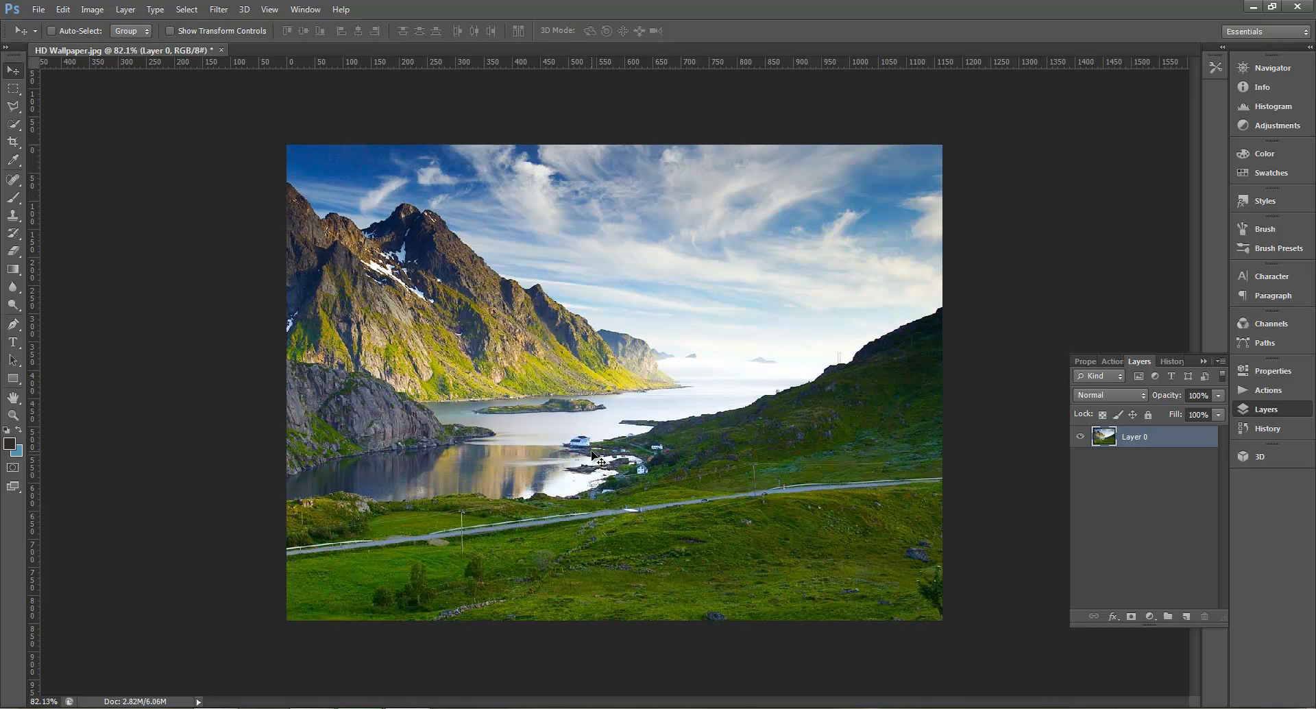